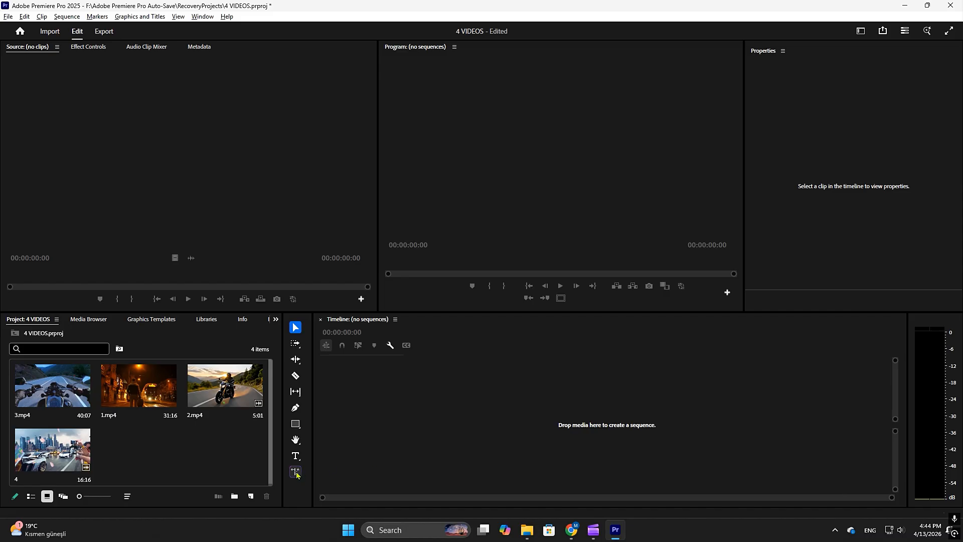
Create a new sequence with a 30.00 frames/second timebase and a 1920 by 1080 frame size.
left_click(251, 496)
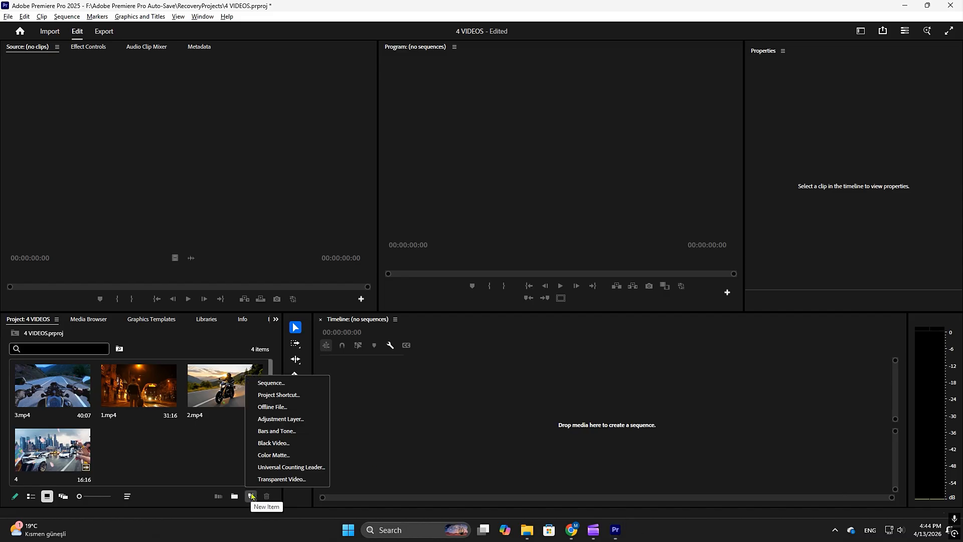
left_click(280, 384)
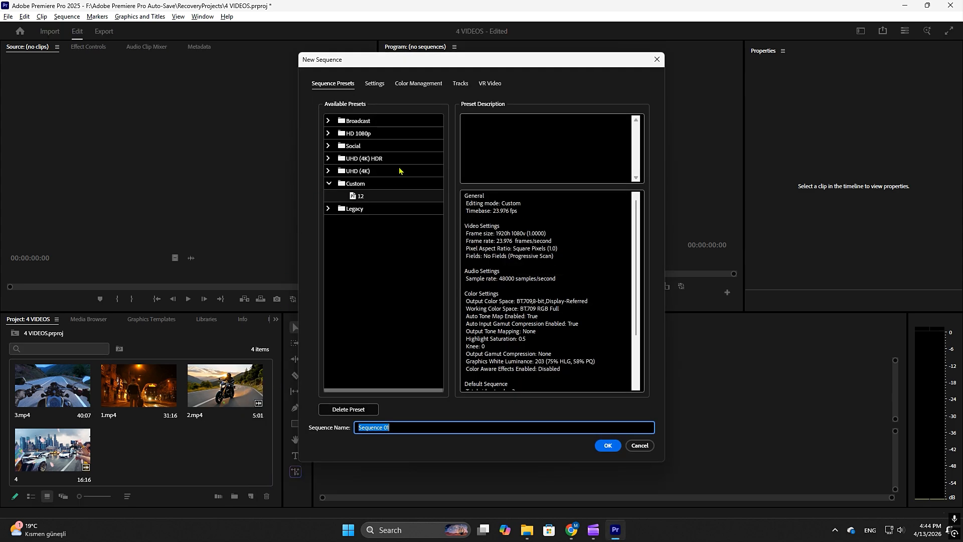
left_click(375, 84)
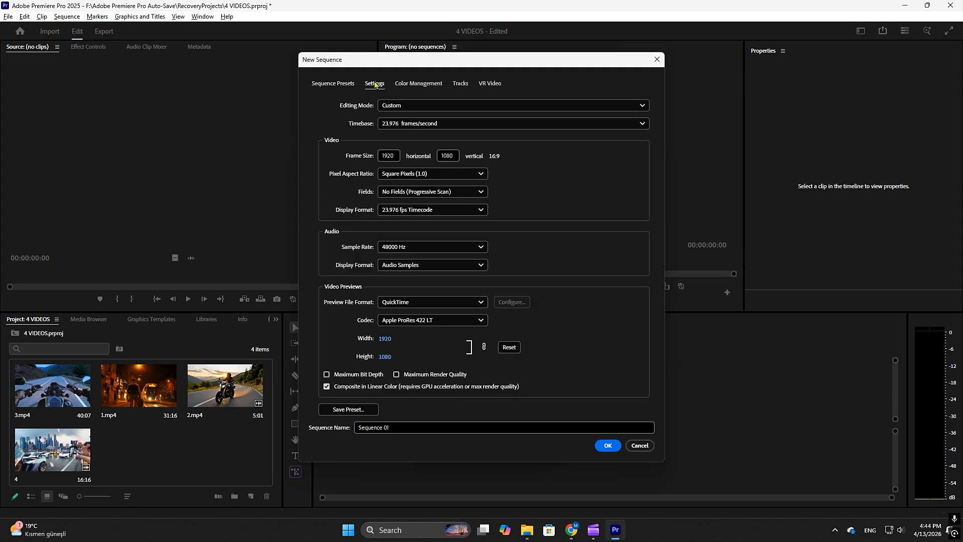
left_click(414, 125)
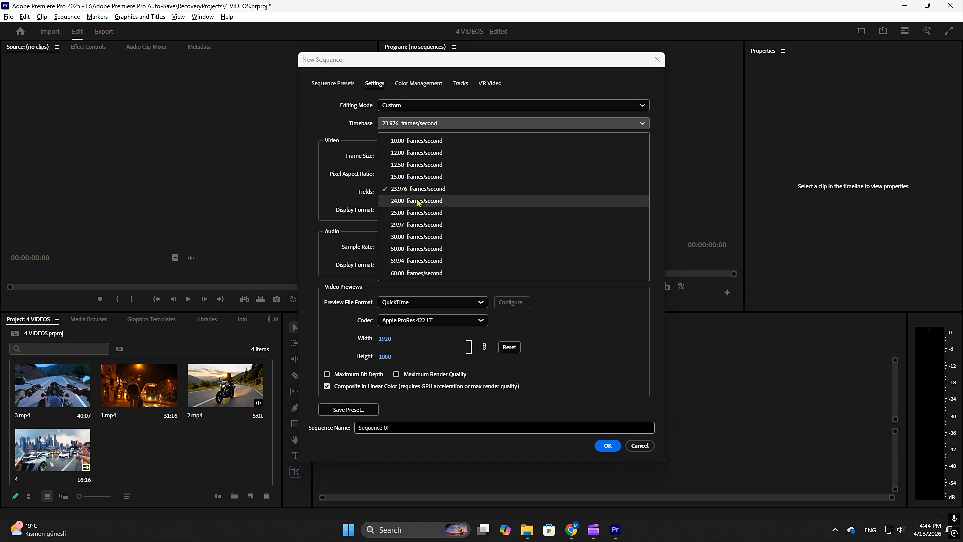
left_click(417, 236)
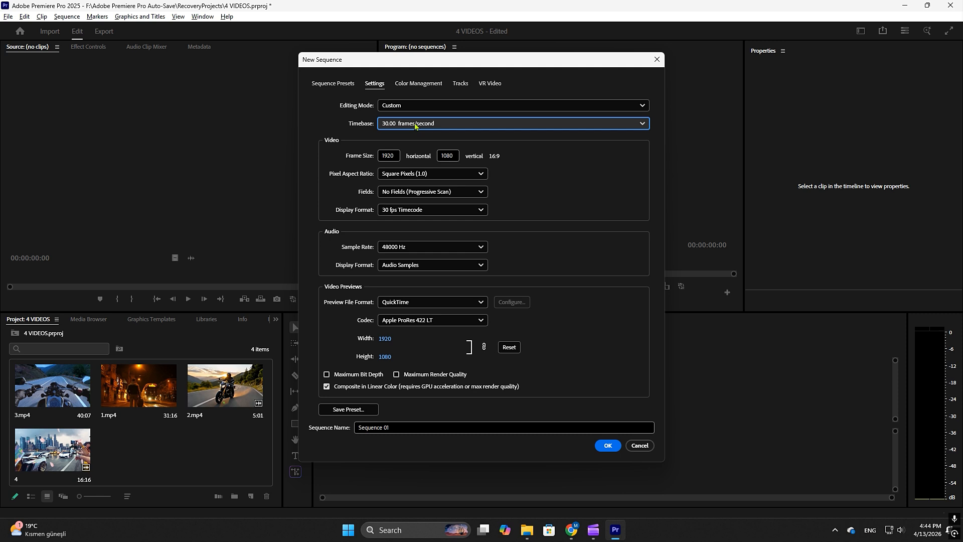
left_click(390, 156)
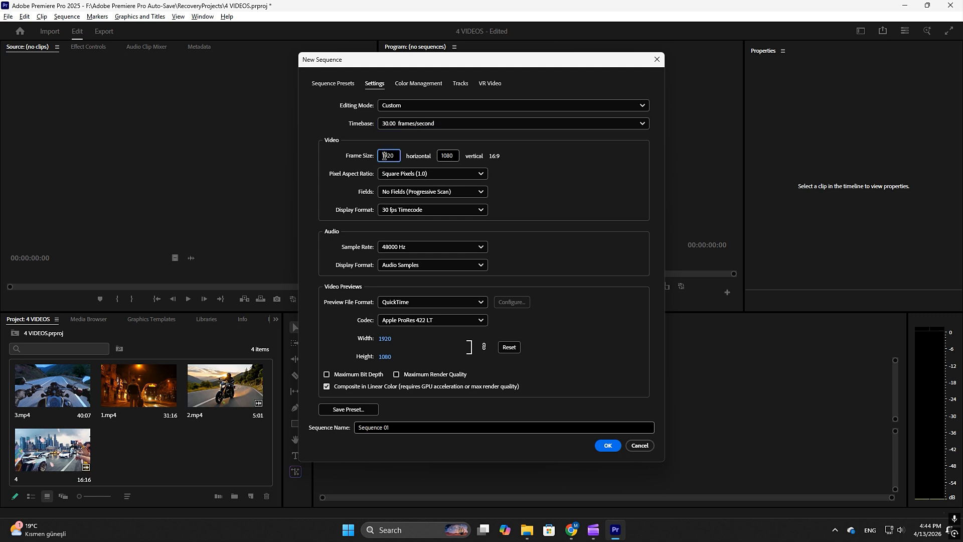
left_click(454, 151)
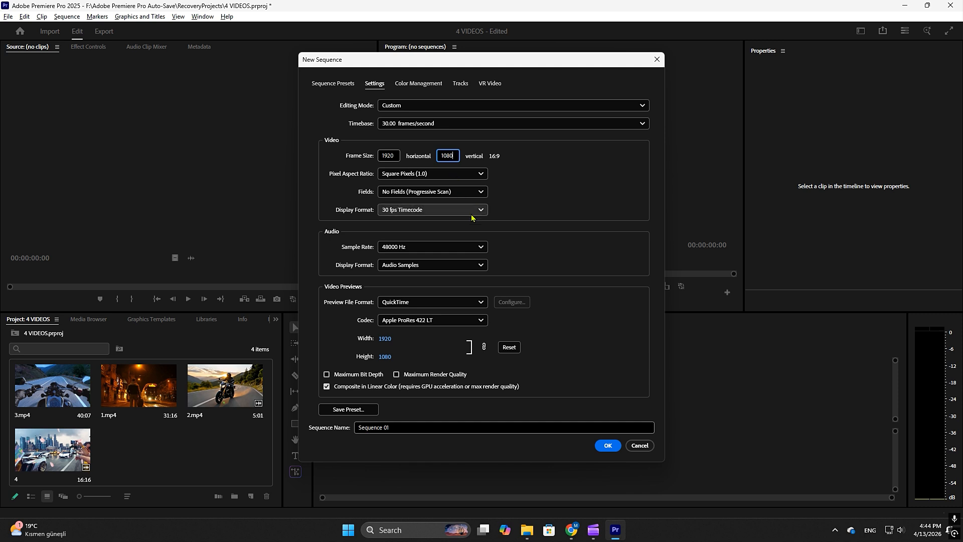
left_click(608, 445)
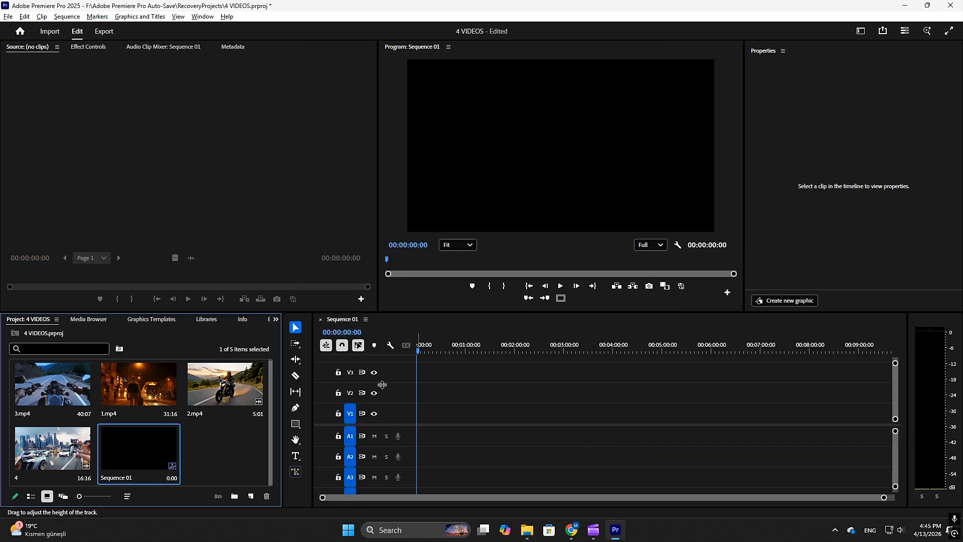
Draw a rectangle about 800 by 400 px in the lower middle of the frame, with fill off and stroke on.
left_click(295, 424)
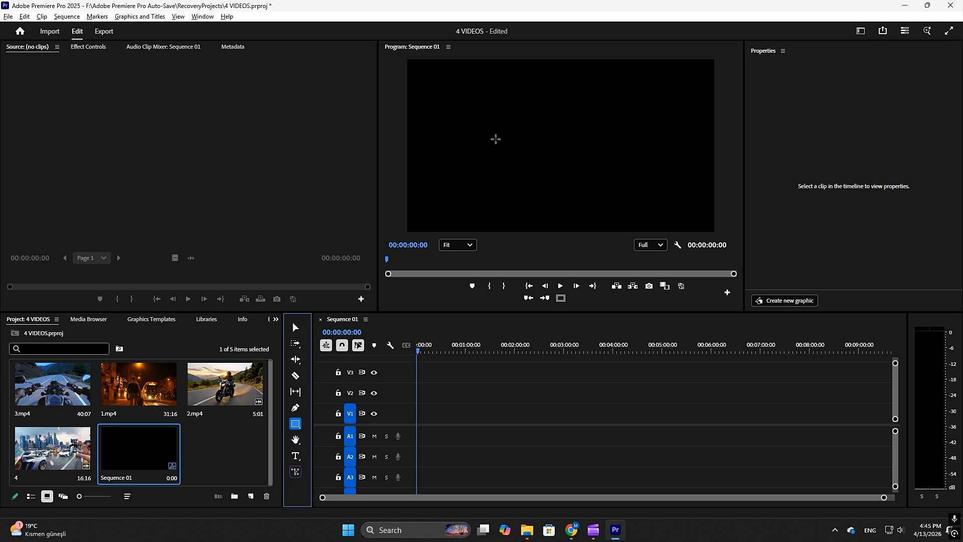
mouse_move(496, 137)
left_mouse_down()
mouse_move(605, 178)
mouse_move(627, 206)
left_mouse_up()
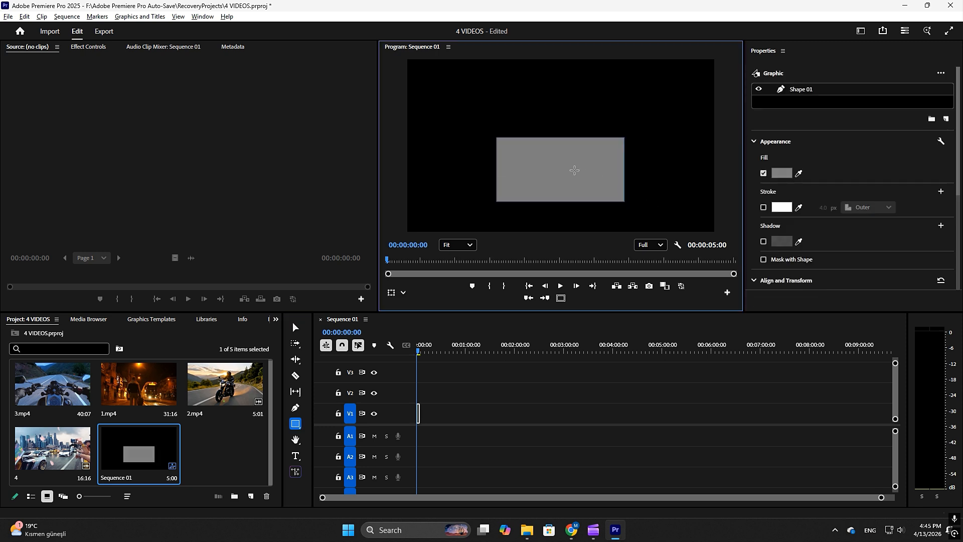
left_click(764, 173)
left_click(763, 207)
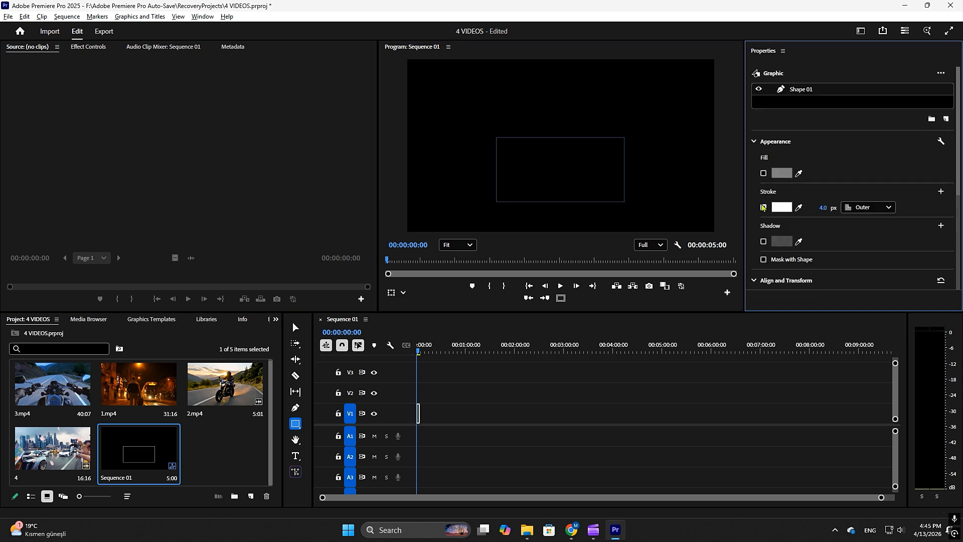
Set the rectangle's stroke width to 10 px and its stroke position to Inner.
left_click(822, 207)
type("10")
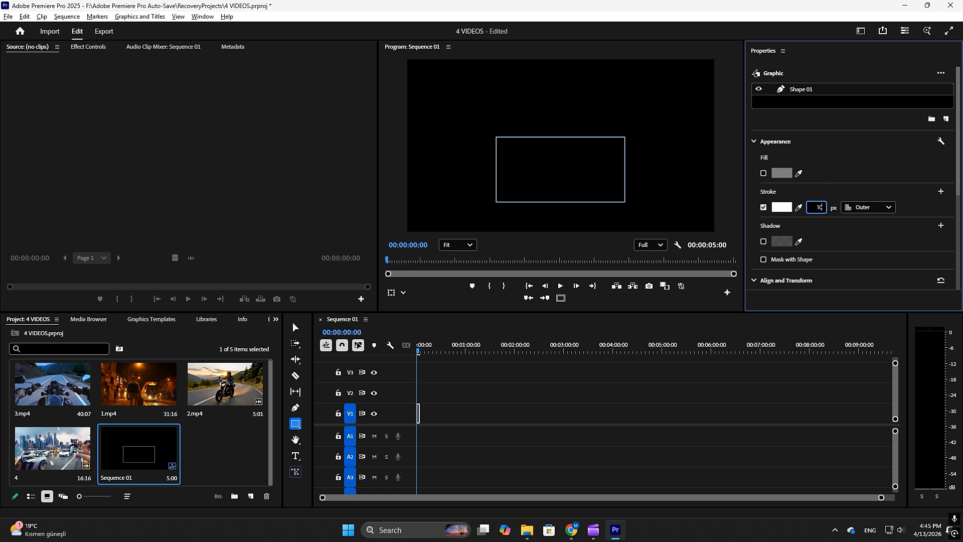
key("Return")
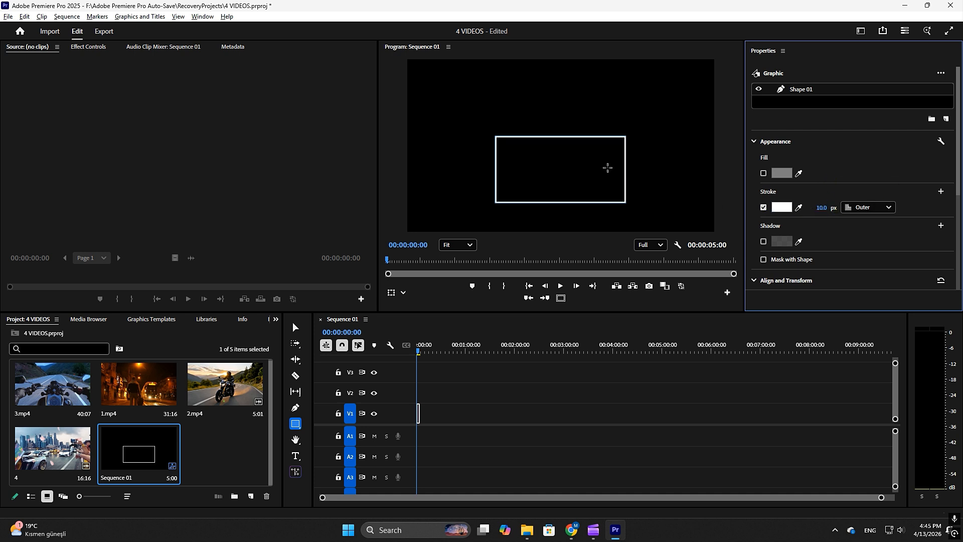
left_click(873, 207)
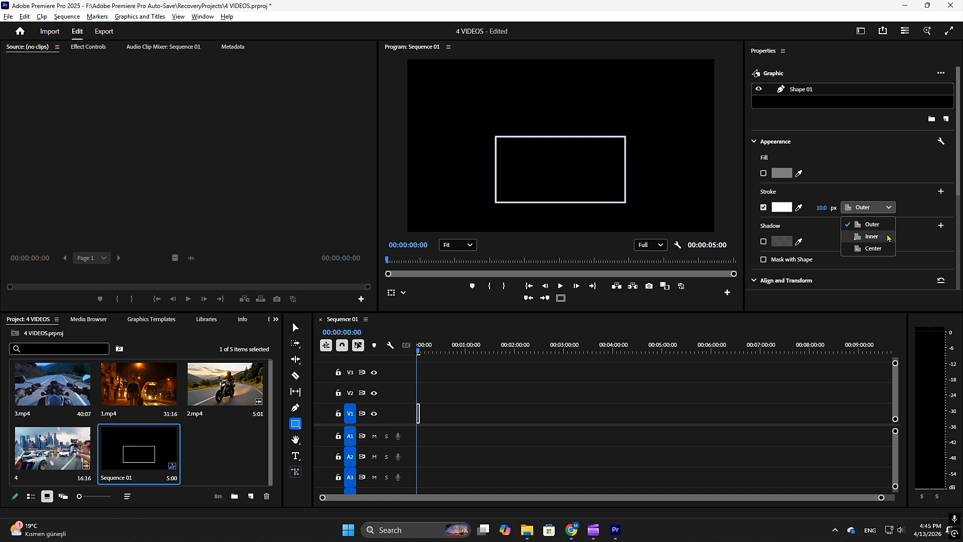
left_click(864, 216)
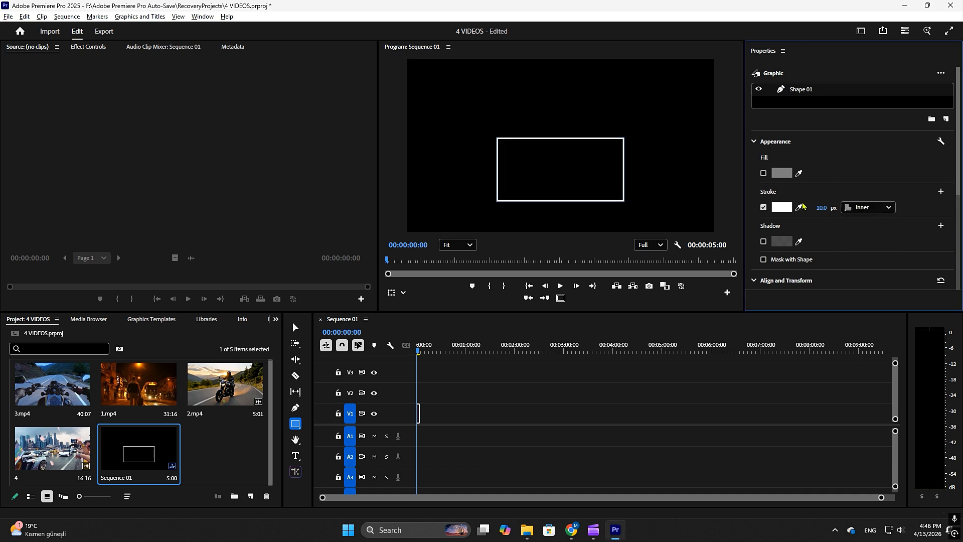
Try out red and other stroke colours on the rectangle, keeping the white stroke.
left_click(783, 207)
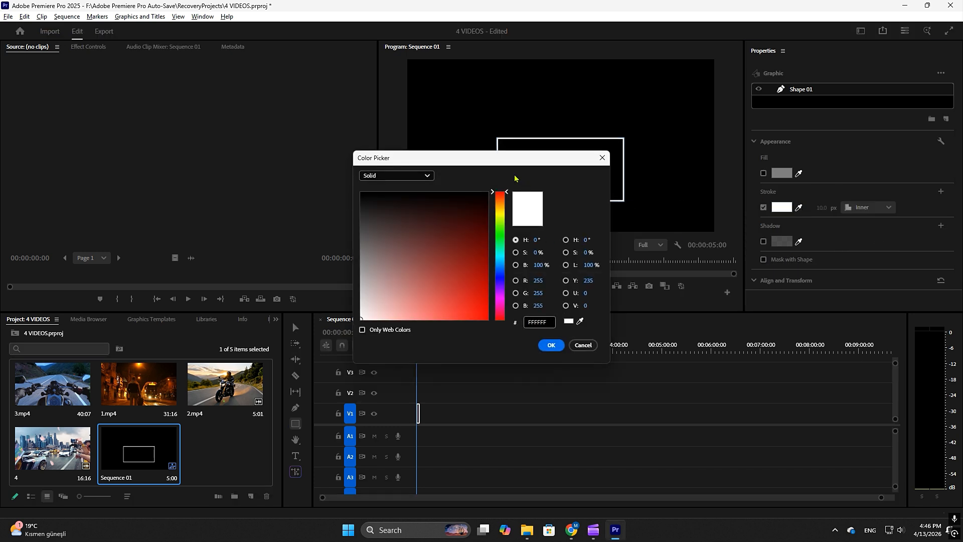
left_click_drag(501, 165, 352, 119)
left_click(330, 274)
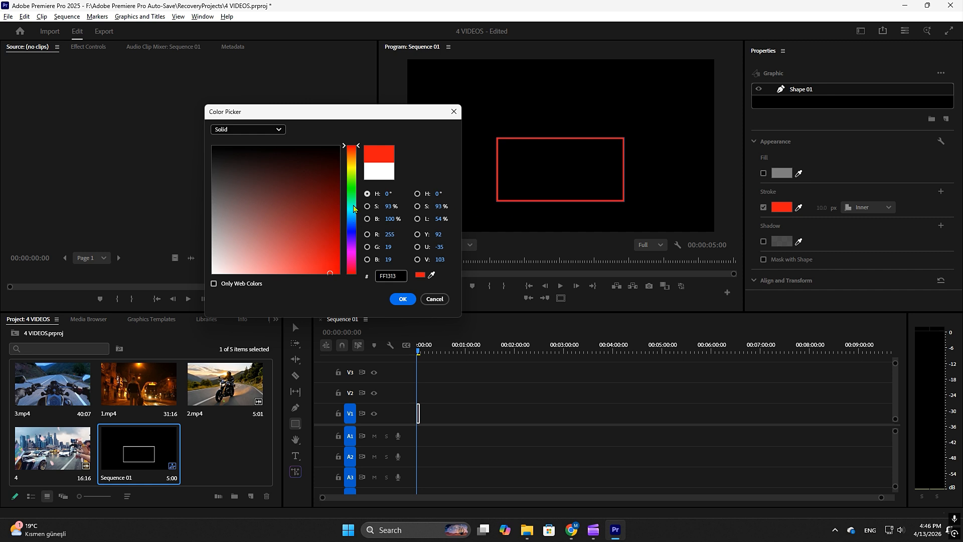
left_click(352, 188)
mouse_move(321, 234)
left_mouse_down()
mouse_move(328, 251)
mouse_move(213, 146)
left_mouse_up()
left_click(348, 231)
left_click(352, 152)
left_click(402, 298)
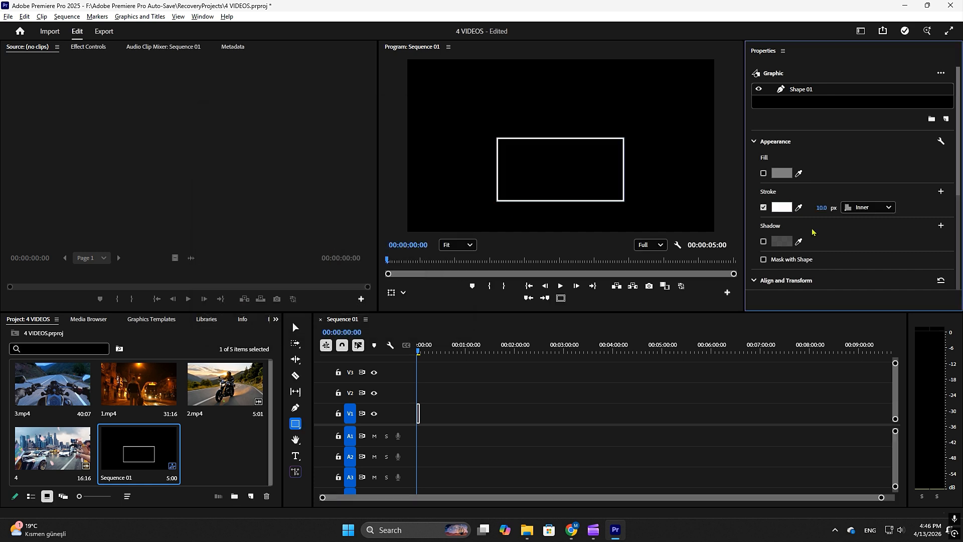
Set the rectangle's width to 960 and its height to 540.
scroll(813, 231, "down", 1)
scroll(812, 232, "down", 2)
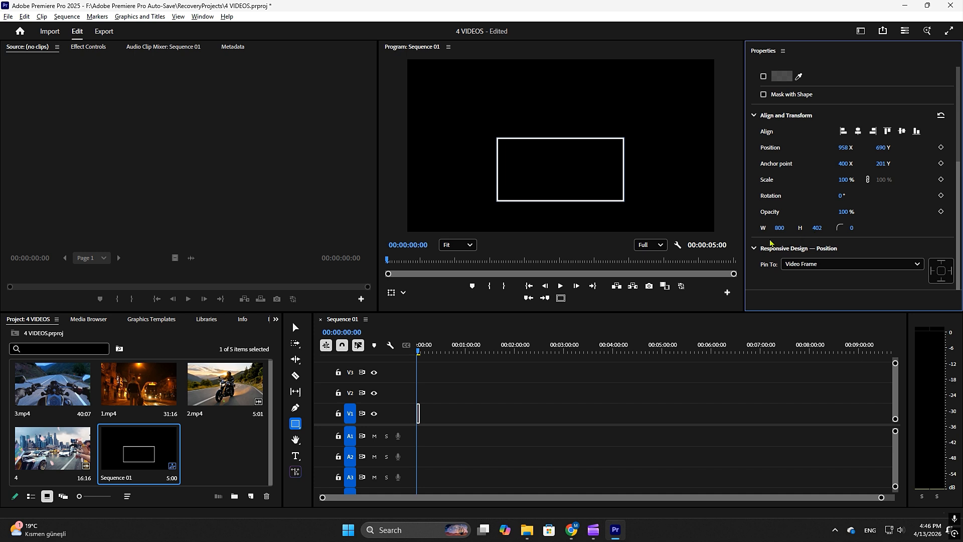
left_click(779, 227)
type("960")
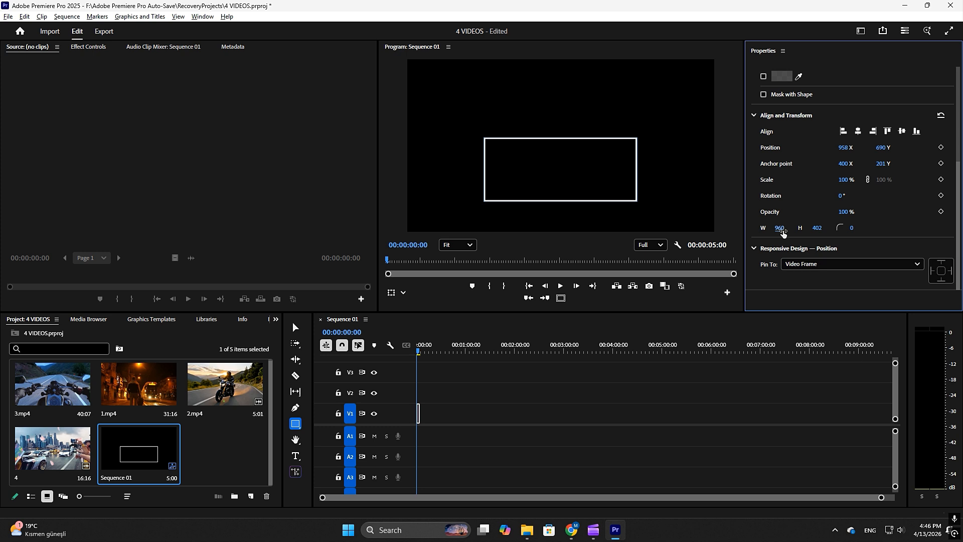
left_click(818, 226)
type("540")
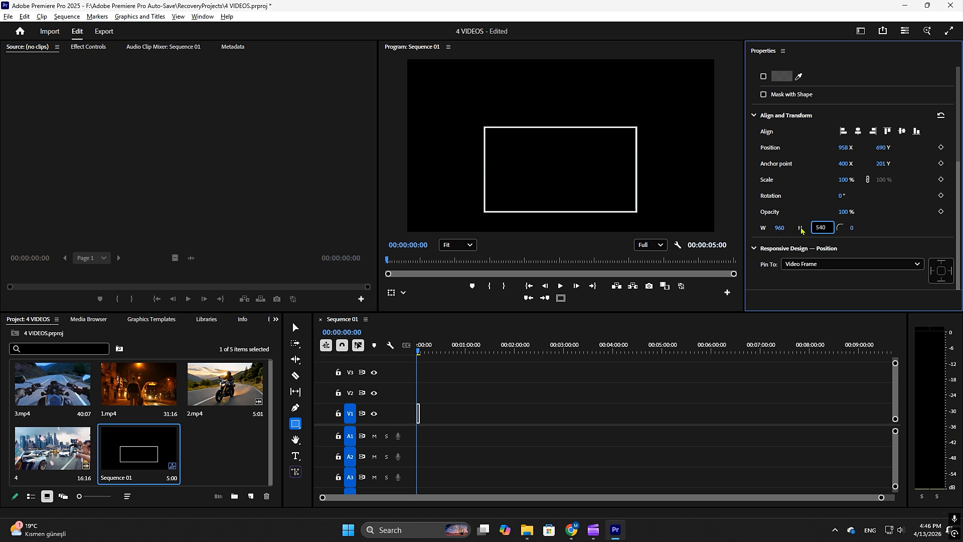
key("Return")
Enlarge the program monitor and align the rectangle to the frame's left and top edges.
scroll(761, 139, "up", 1)
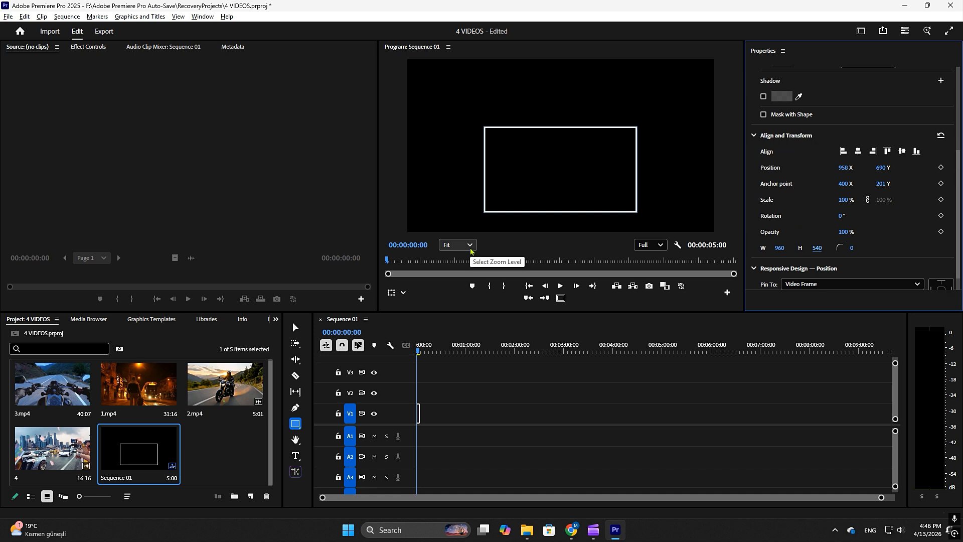
left_click_drag(379, 206, 320, 204)
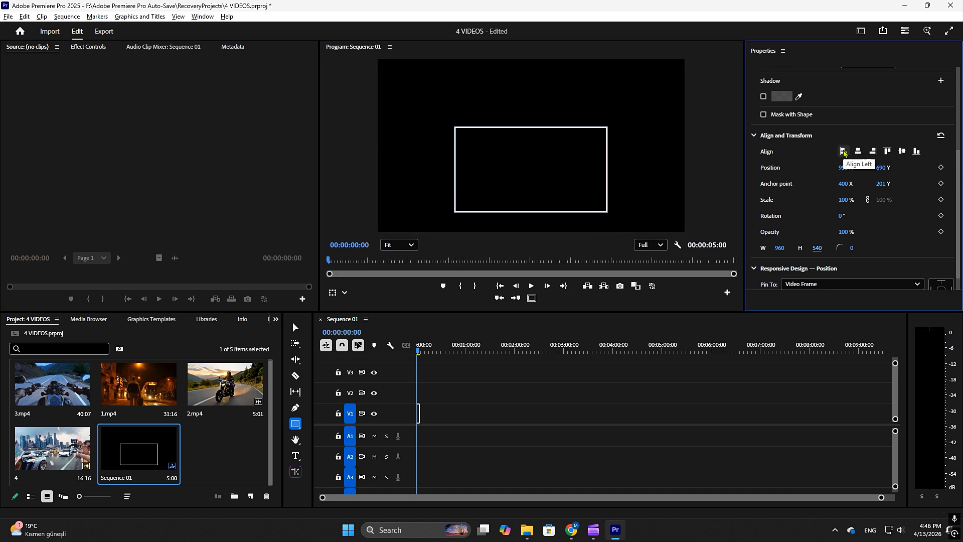
left_click(843, 151)
left_click(887, 152)
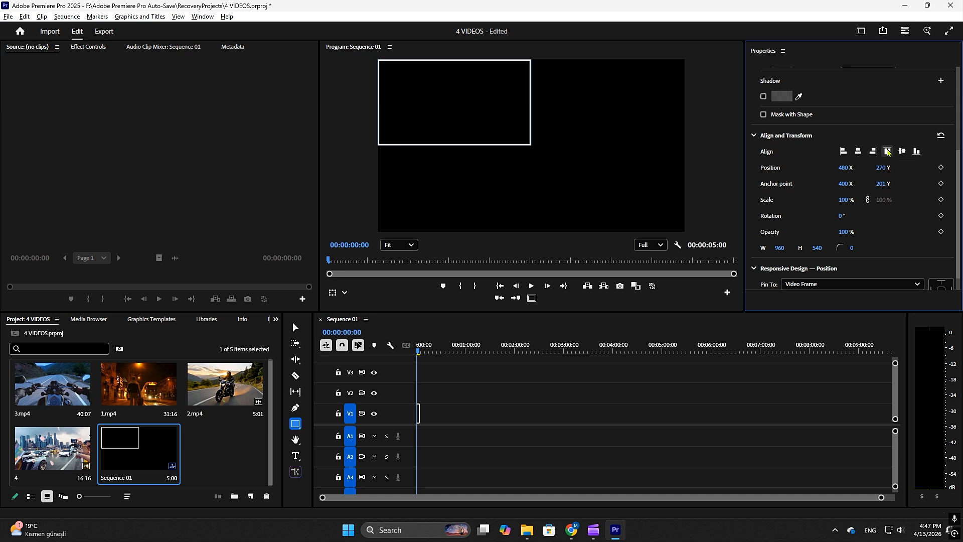
Duplicate the rectangle and snap the copy into the upper-right quarter of the frame.
scroll(820, 175, "up", 5)
scroll(822, 179, "up", 2)
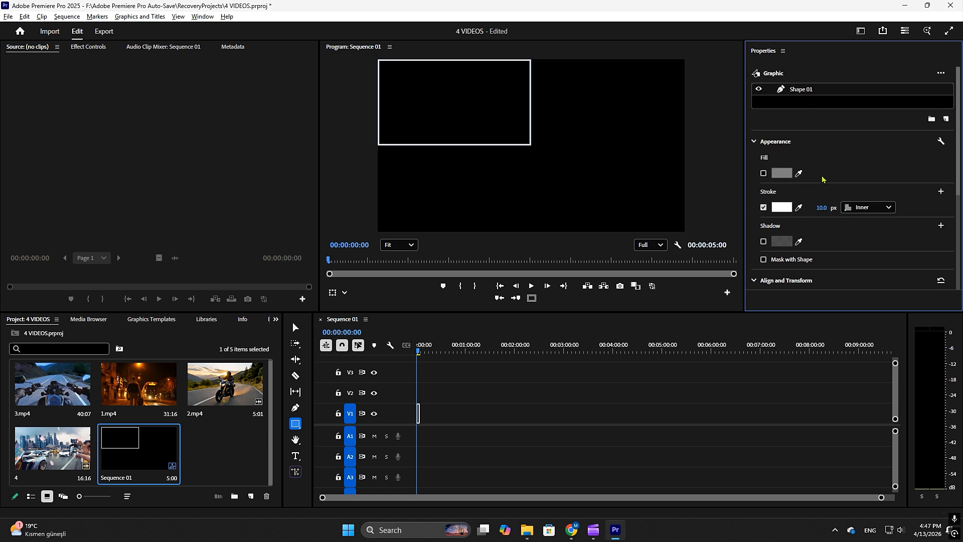
key("ctrl+c")
key("ctrl+v")
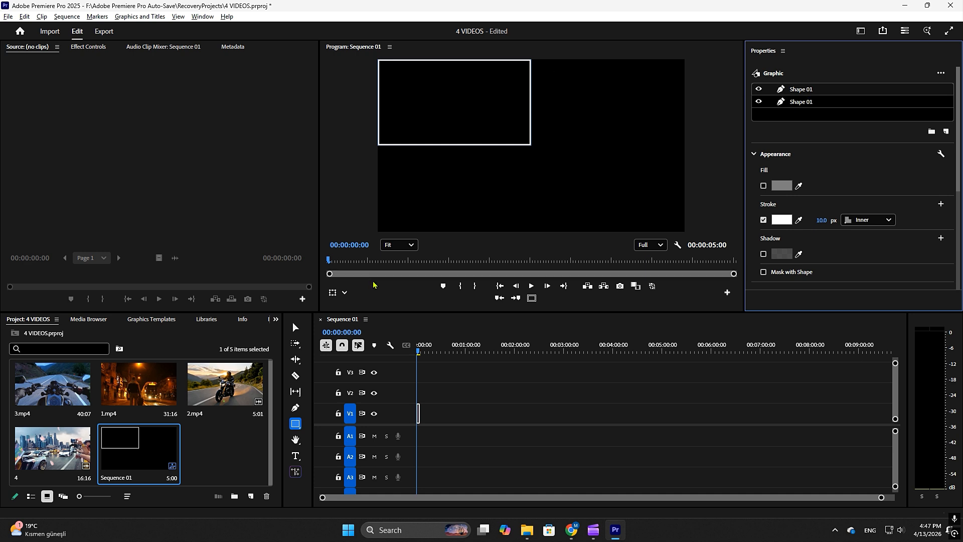
left_click(296, 327)
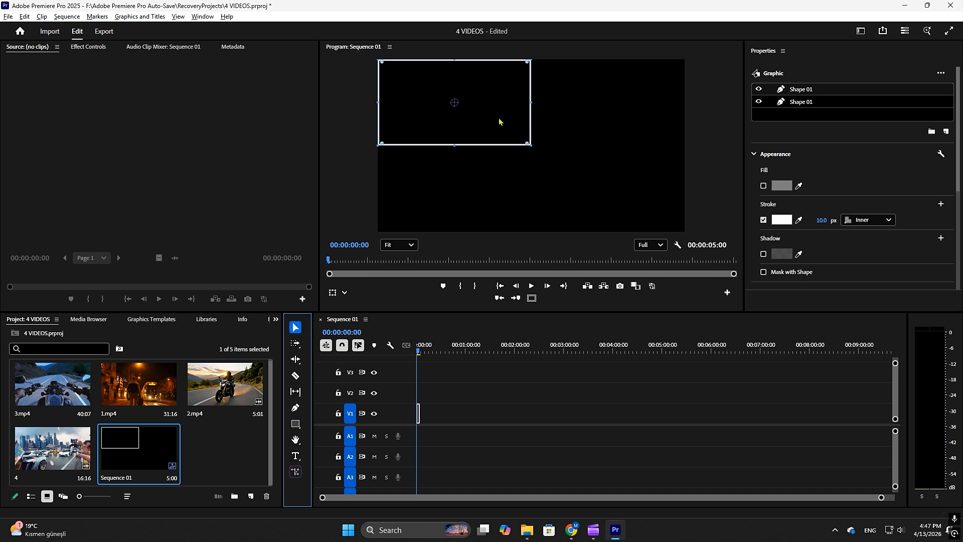
left_click_drag(499, 122, 655, 122)
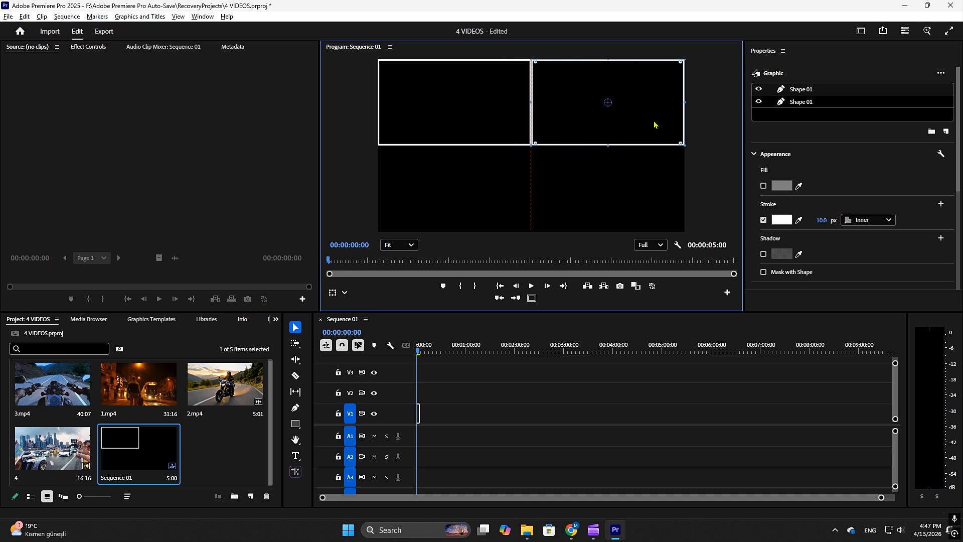
left_click(588, 184)
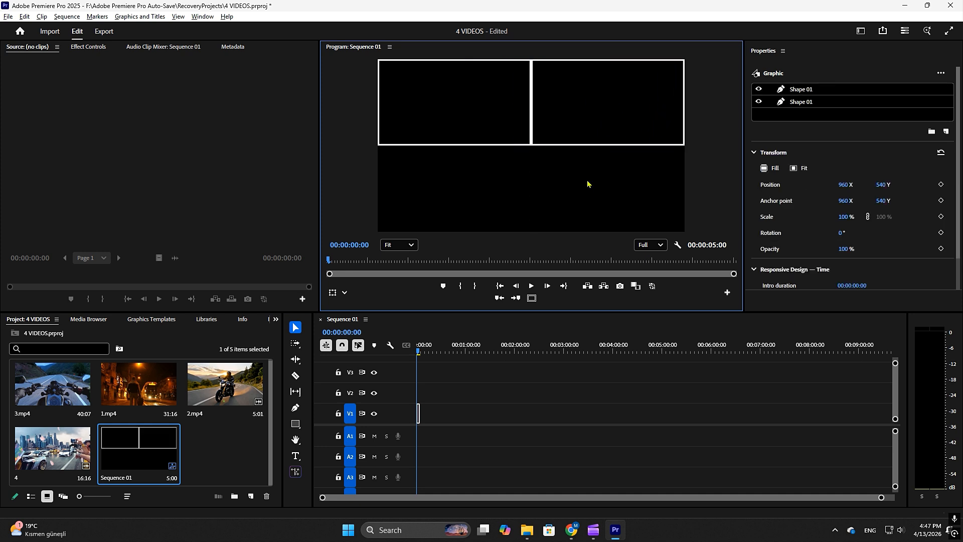
Check the Snap in Program Monitor option and how the upper-right rectangle snaps beside its neighbour.
left_click(178, 17)
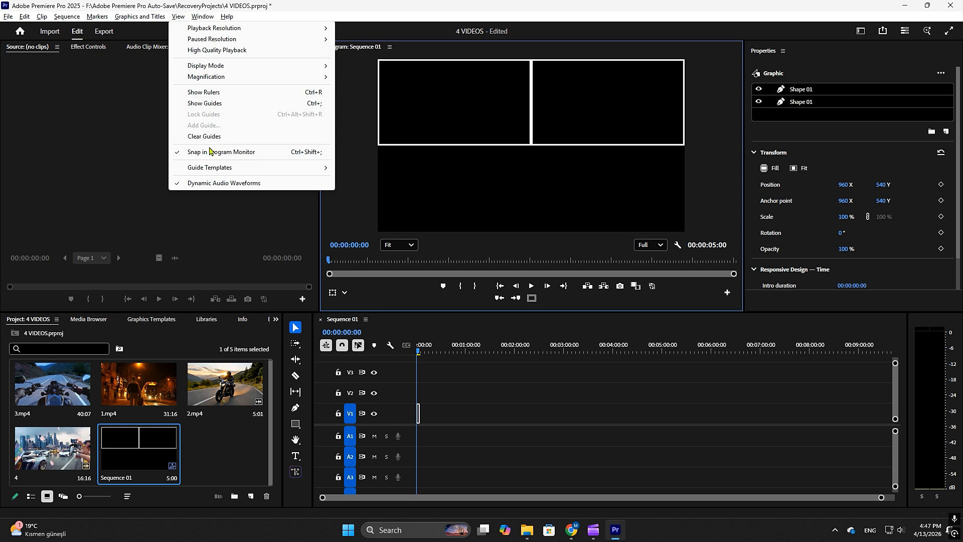
left_click(586, 128)
mouse_move(602, 118)
left_mouse_down()
mouse_move(580, 146)
mouse_move(586, 110)
mouse_move(610, 109)
left_mouse_up()
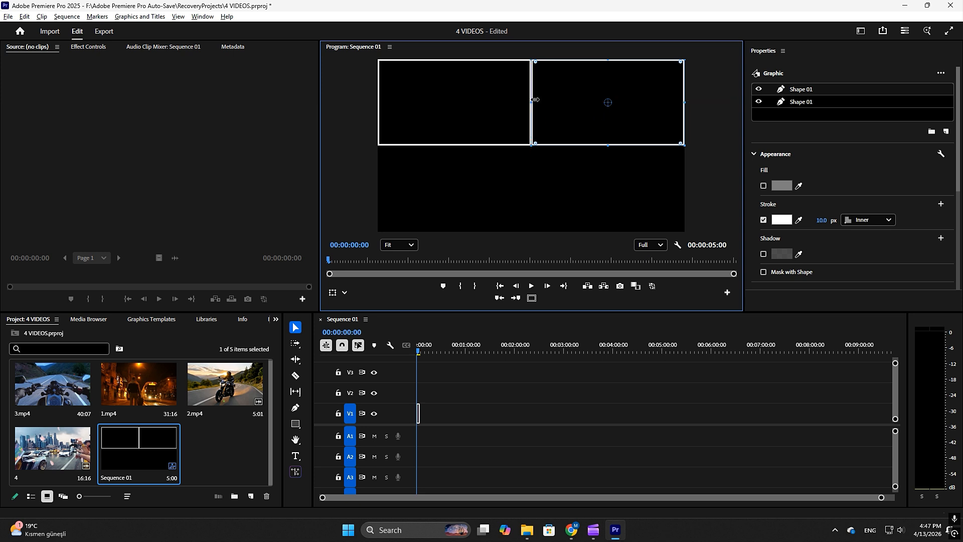
left_click(574, 175)
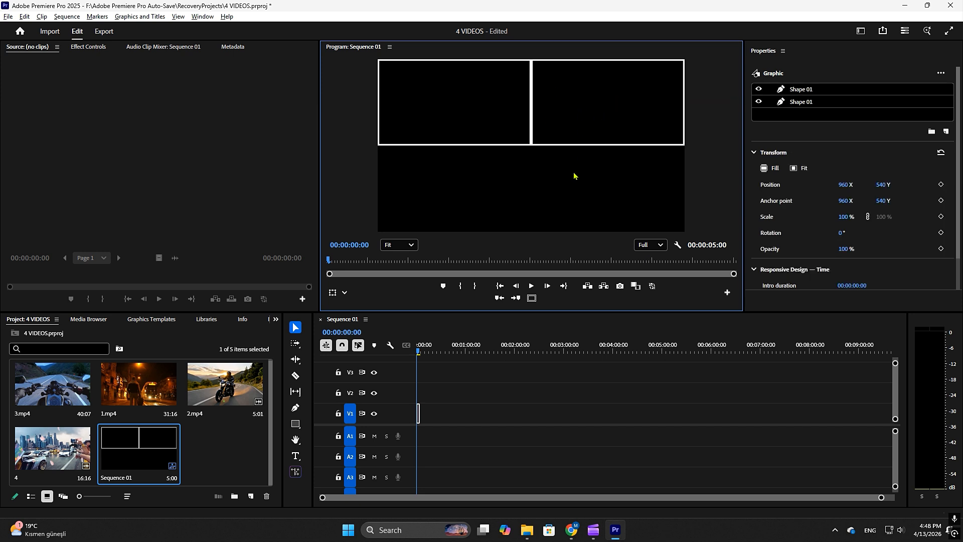
Duplicate both upper rectangles together and move the copies down to fill the lower half of the frame.
left_click(818, 94)
left_click(805, 104, "shift")
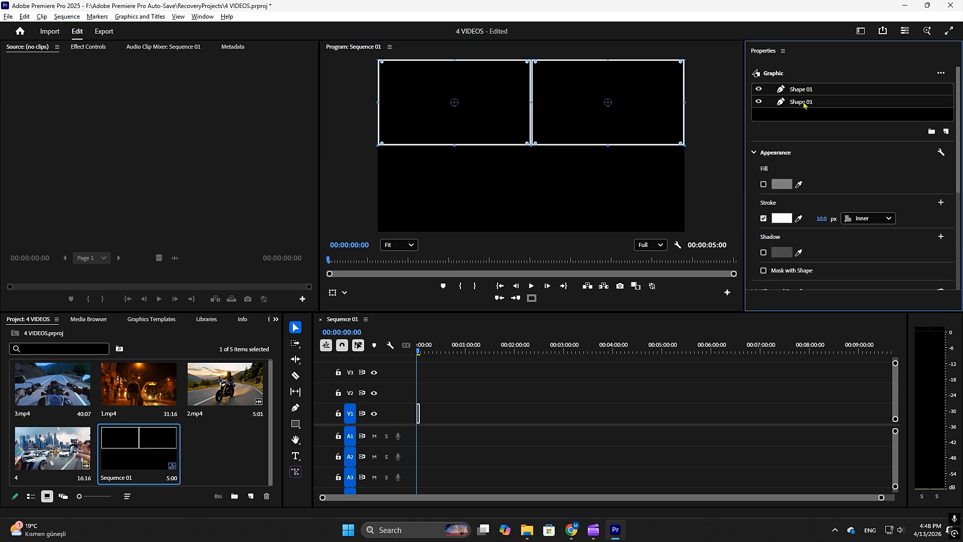
key("ctrl+c")
key("ctrl+v")
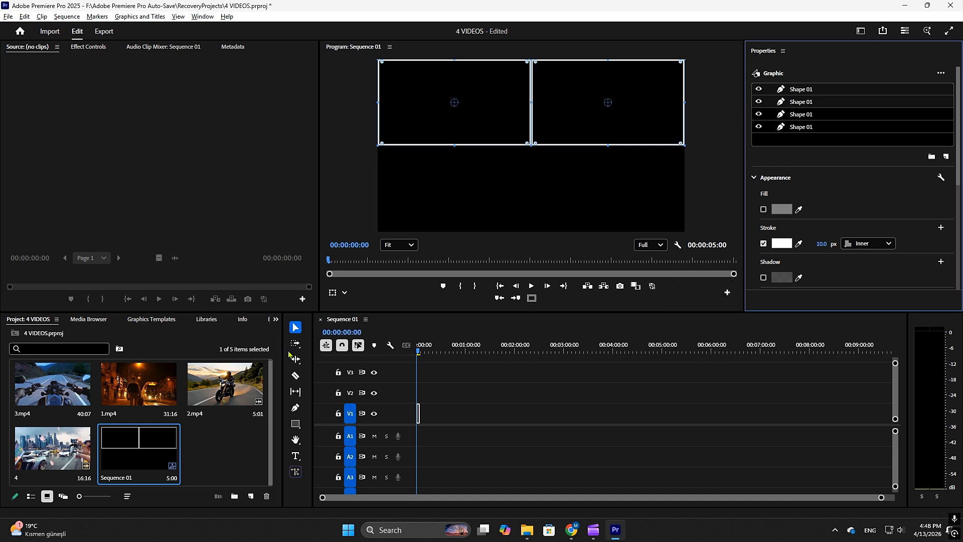
left_click(295, 327)
left_click(575, 117, "shift")
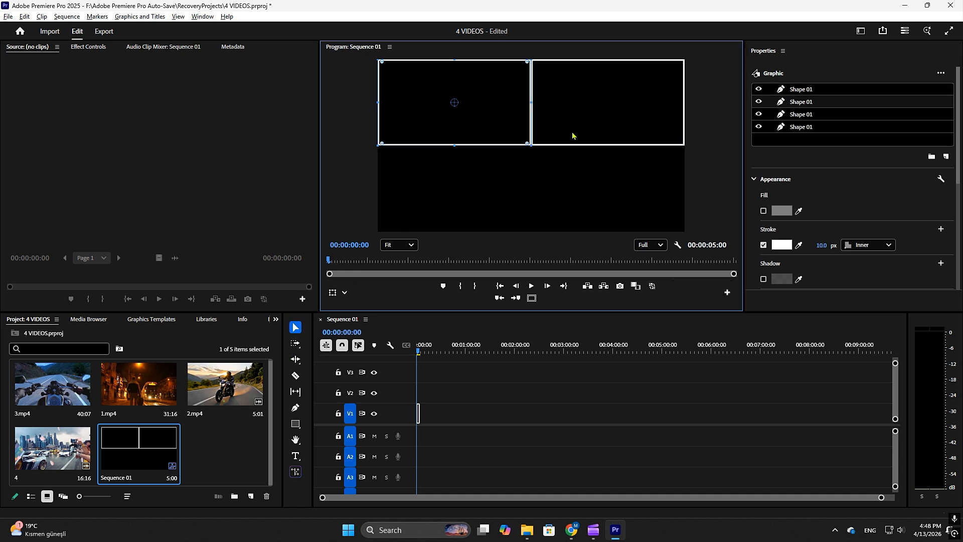
left_click(573, 133)
left_click_drag(581, 115, 582, 201)
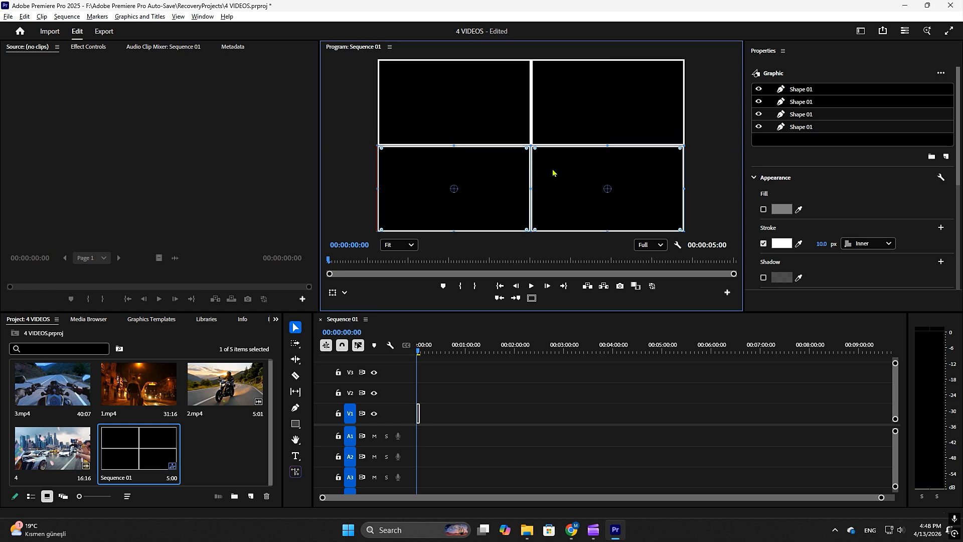
Move the frame graphic clip from track V1 up to track V5 at the start of the sequence.
left_click(552, 380)
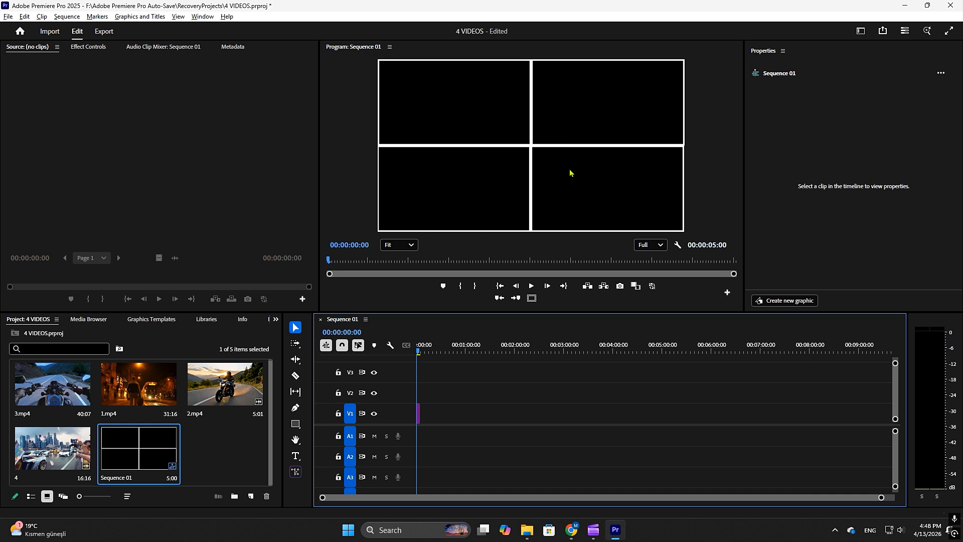
left_click(570, 99)
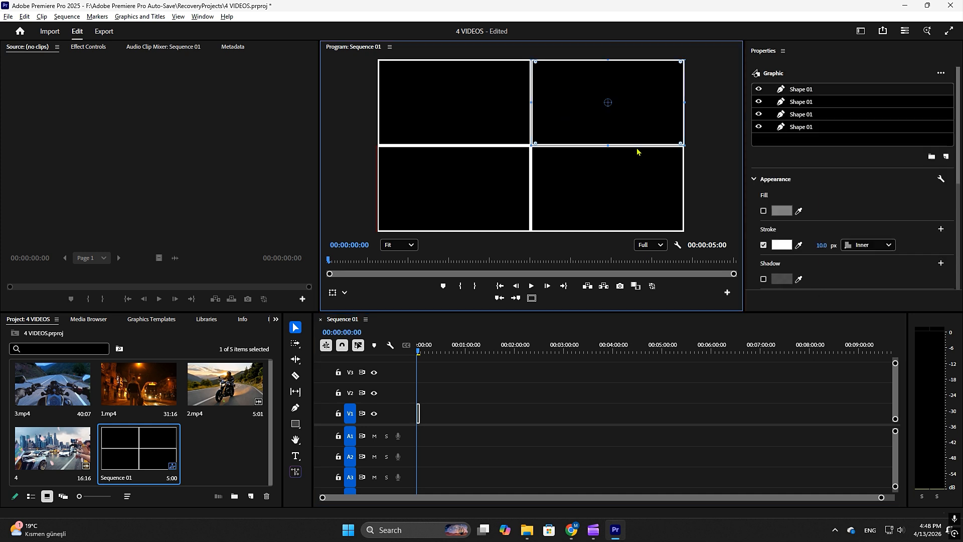
left_click_drag(881, 497, 643, 491)
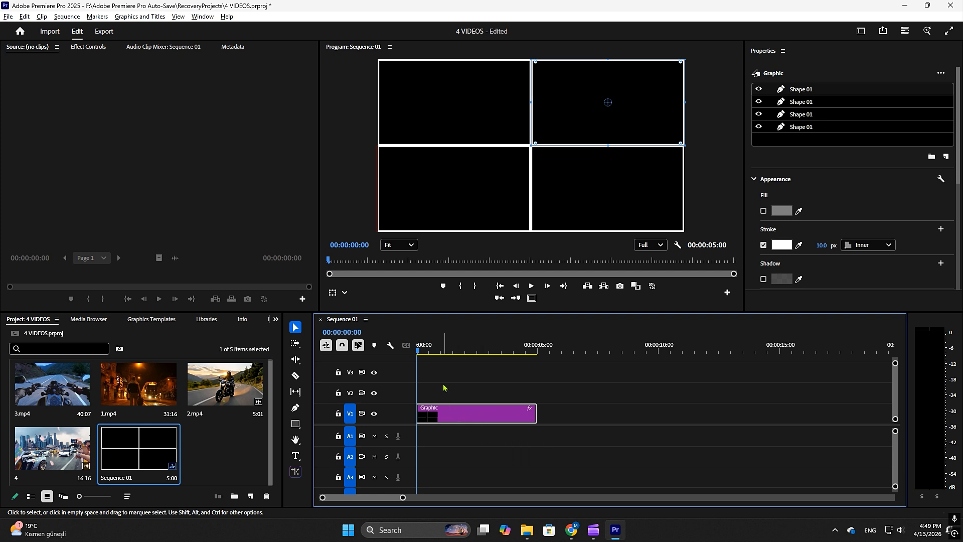
left_click_drag(449, 409, 445, 331)
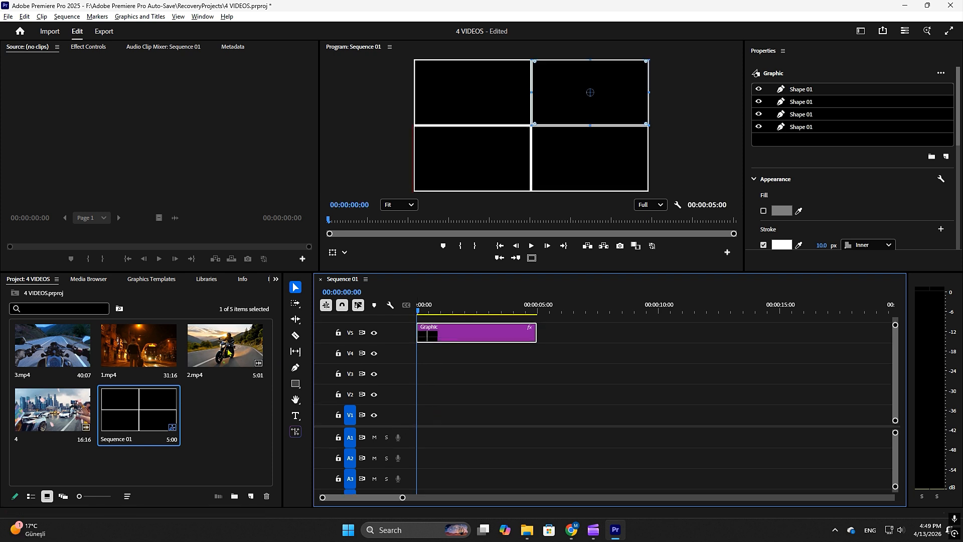
Place 2.mp4 on V1, 1.mp4 on V2 and clip 4 on V3, all starting at the beginning of the sequence.
left_click_drag(228, 351, 423, 429)
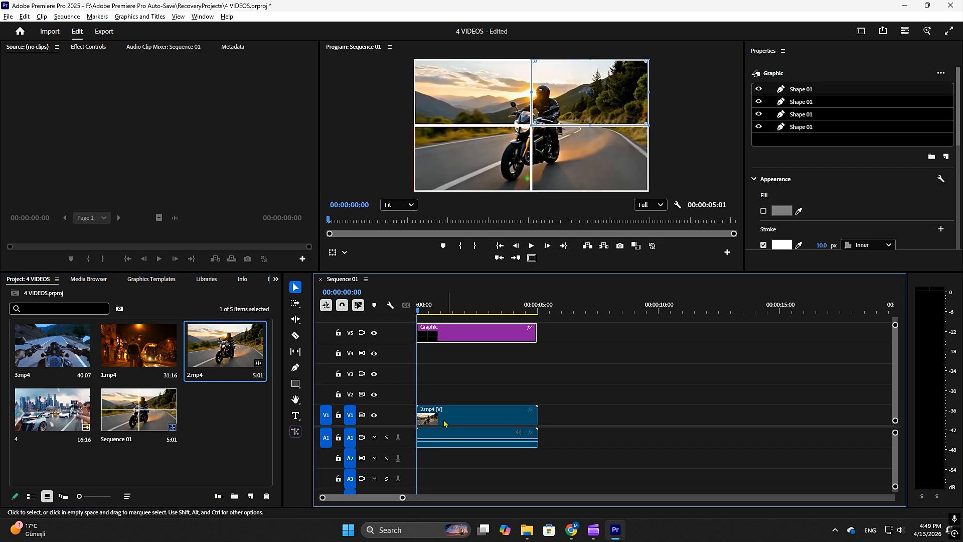
left_click_drag(140, 351, 409, 394)
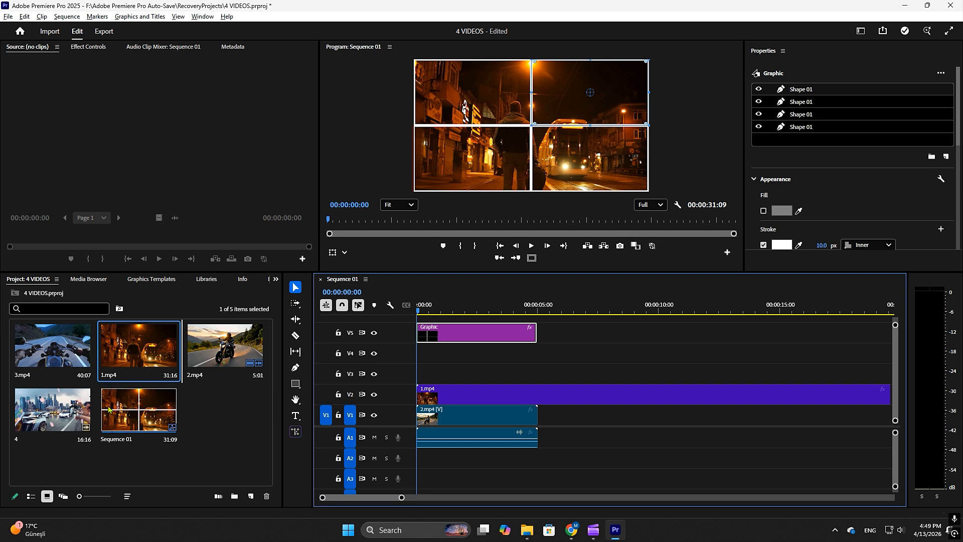
left_click_drag(69, 410, 458, 461)
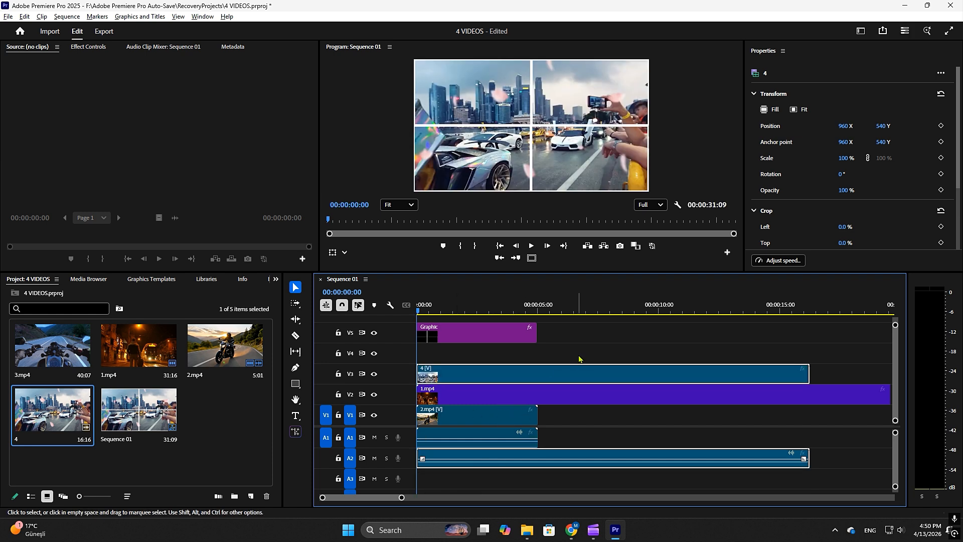
Unlink the video clips from their audio and delete the audio from tracks A1 and A2.
left_click_drag(591, 366, 497, 459)
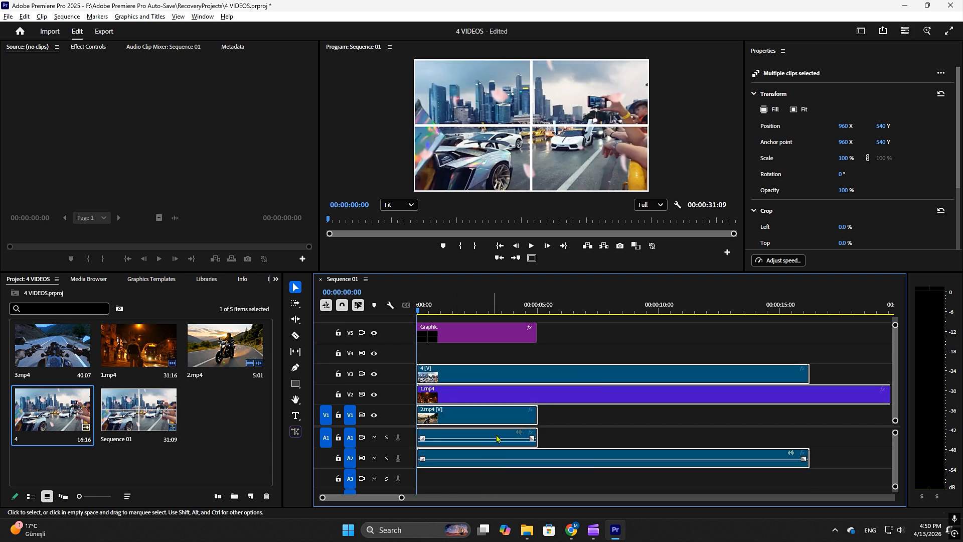
right_click(521, 381)
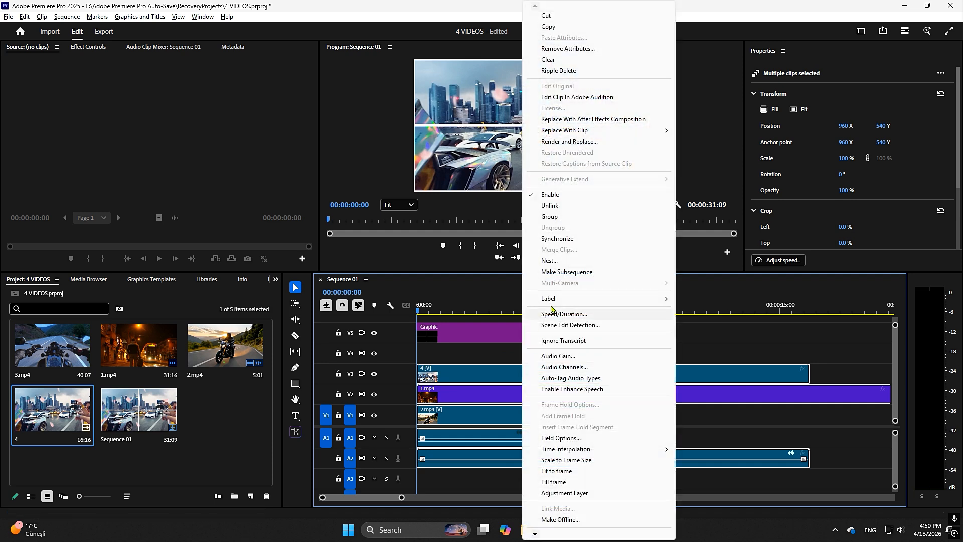
left_click(550, 206)
left_click_drag(555, 430, 522, 469)
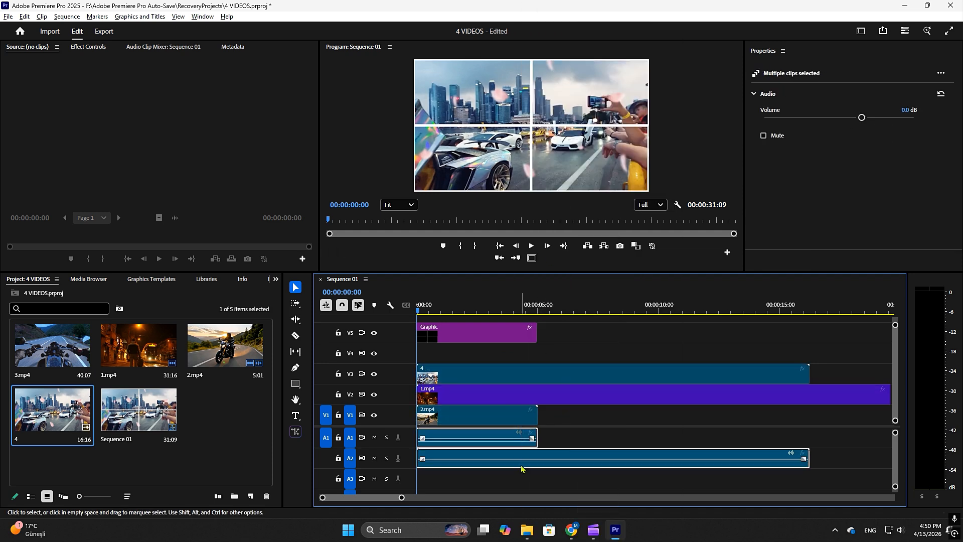
key("Delete")
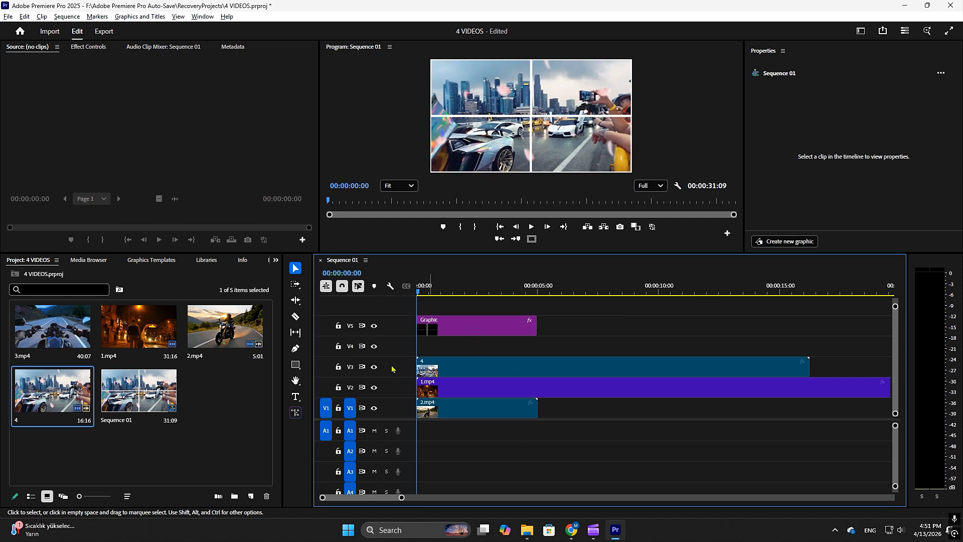
Place 3.mp4 on V4 and trim the clips on V4, V3 and V2 to end with the frame graphic.
left_click_drag(54, 337, 418, 358)
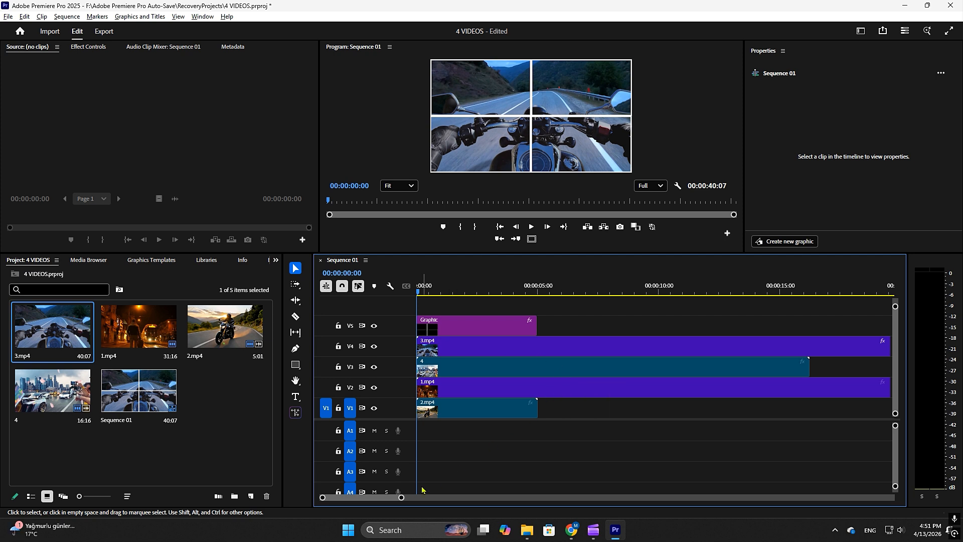
left_click_drag(403, 499, 473, 497)
left_click_drag(731, 346, 455, 350)
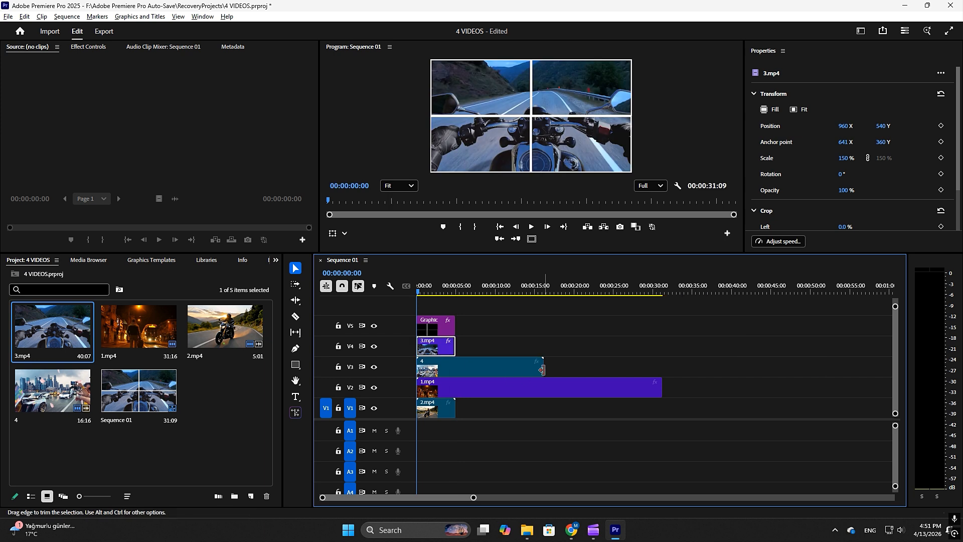
left_click_drag(542, 366, 455, 372)
left_click_drag(660, 387, 454, 386)
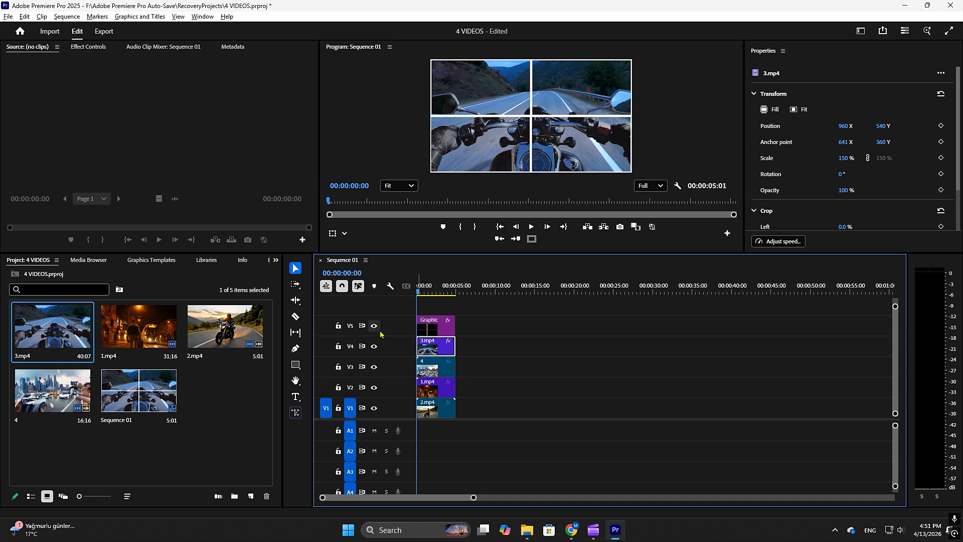
Hide video tracks V4, V3 and V2, leaving the frame graphic and 2.mp4 visible.
left_click(374, 346)
left_click(374, 367)
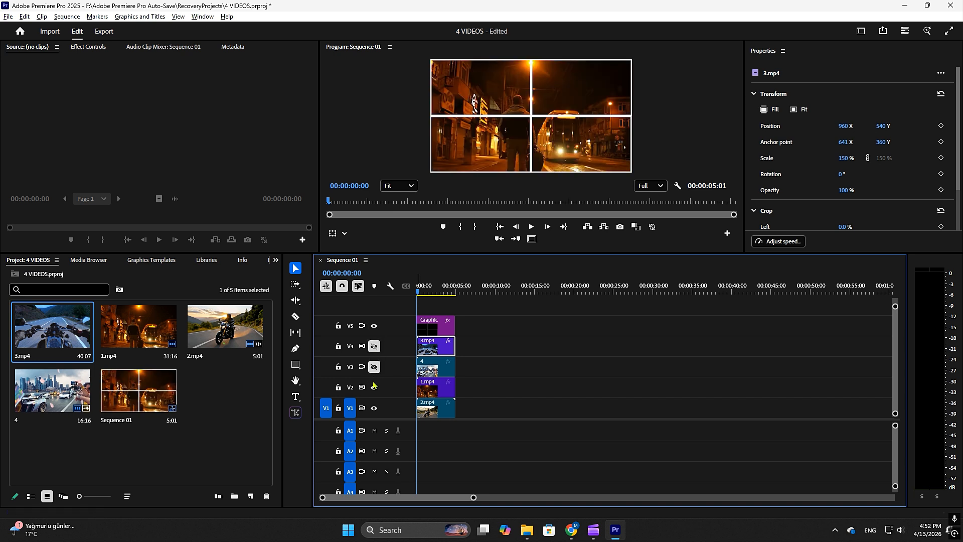
left_click(374, 387)
Set the scale of 2.mp4 on V1 to 50%.
left_click(435, 413)
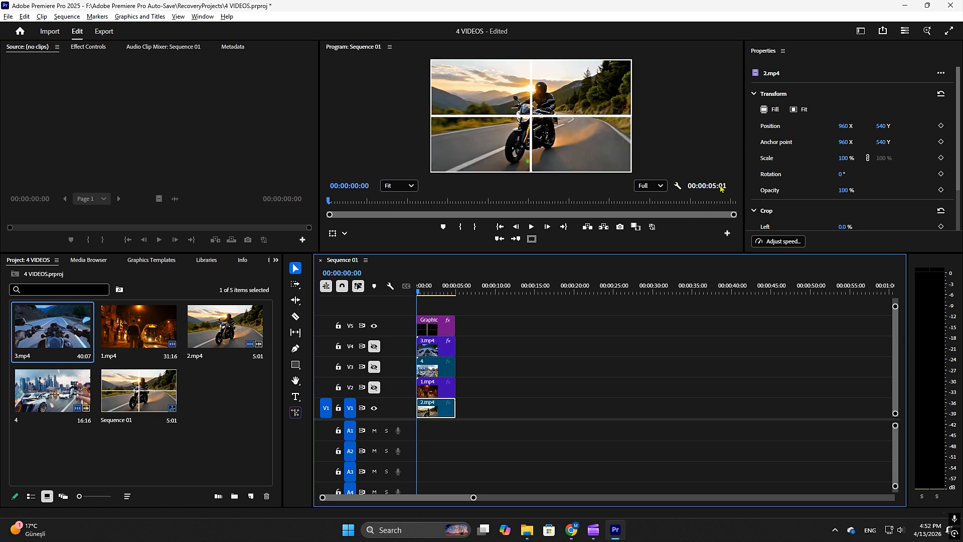
left_click(844, 159)
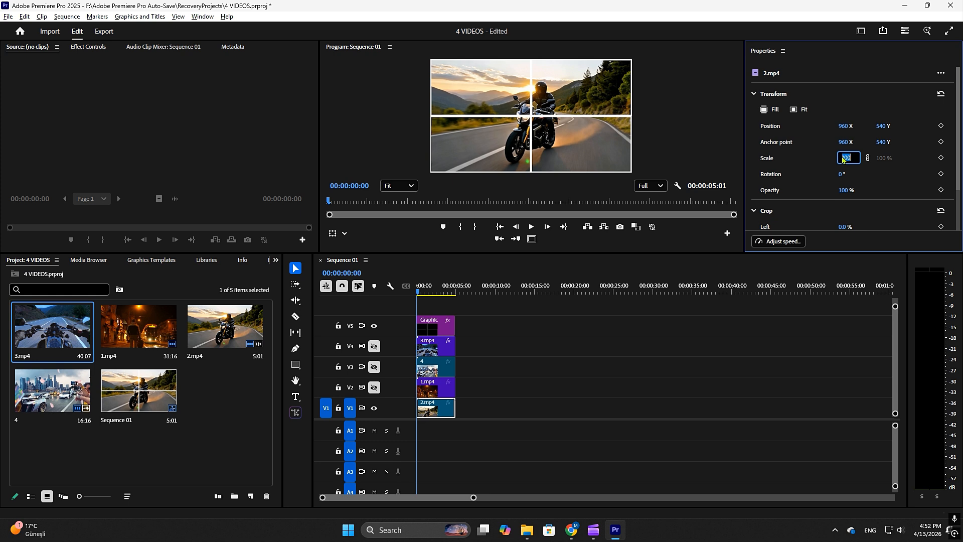
type("50")
key("Return")
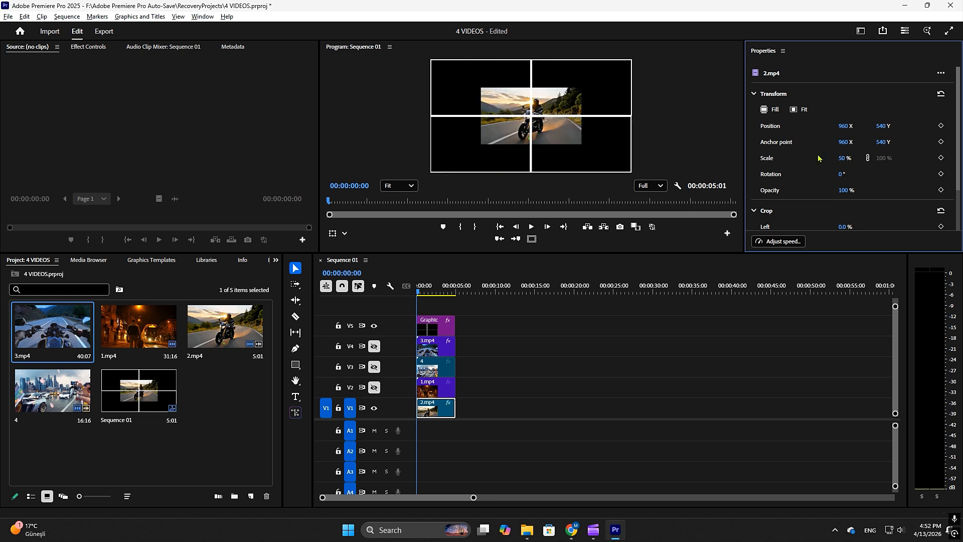
Lock video tracks V2, V3, V4 and V5 so only V1 stays editable.
left_click(338, 346)
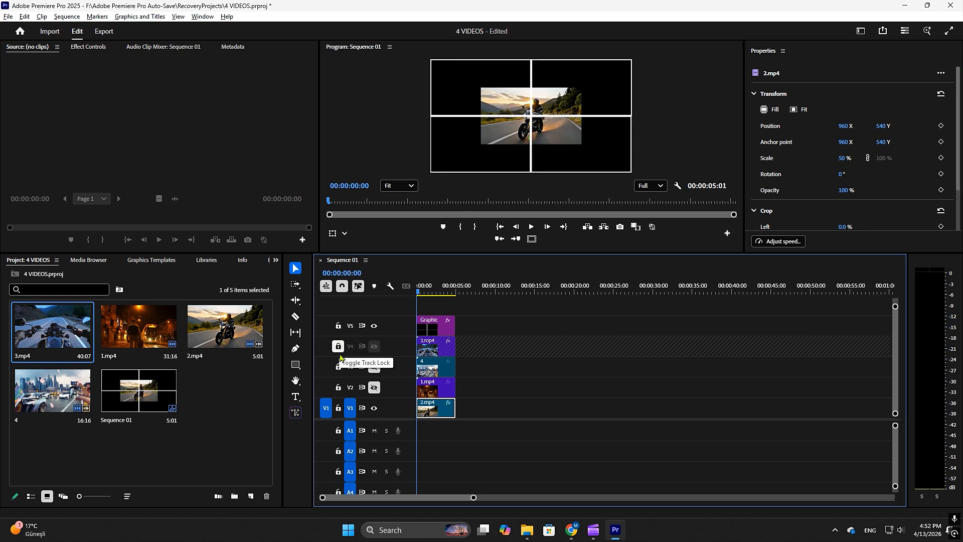
left_click(338, 367)
left_click(338, 386)
left_click(338, 326)
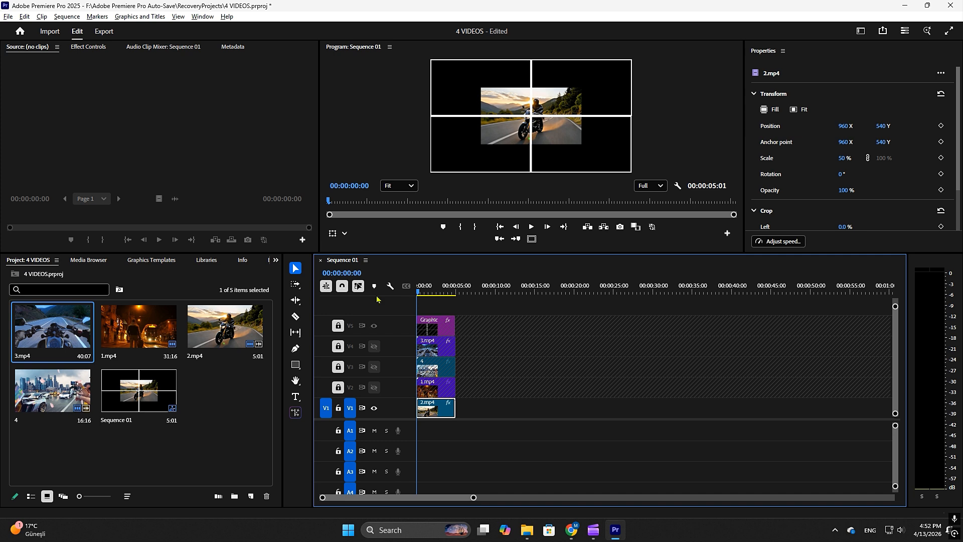
Move 2.mp4 into the upper-left quarter of the frame, at position 480, 270.
left_click(523, 140)
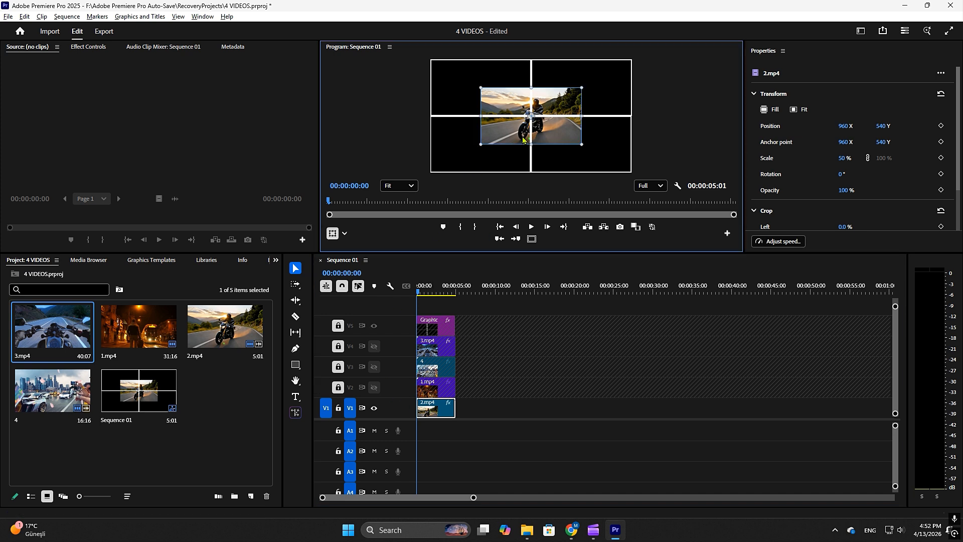
left_click_drag(556, 139, 505, 111)
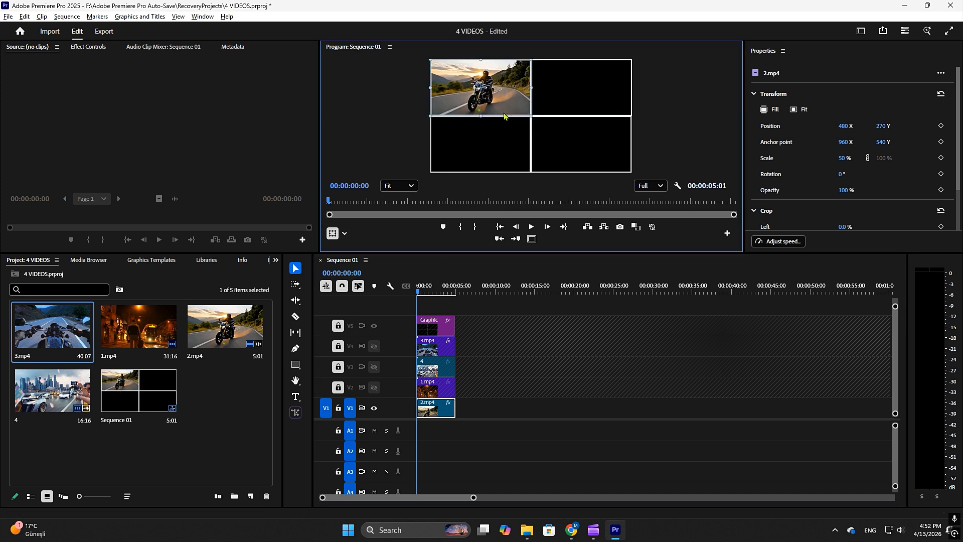
scroll(876, 195, "down", 1)
scroll(878, 201, "down", 1)
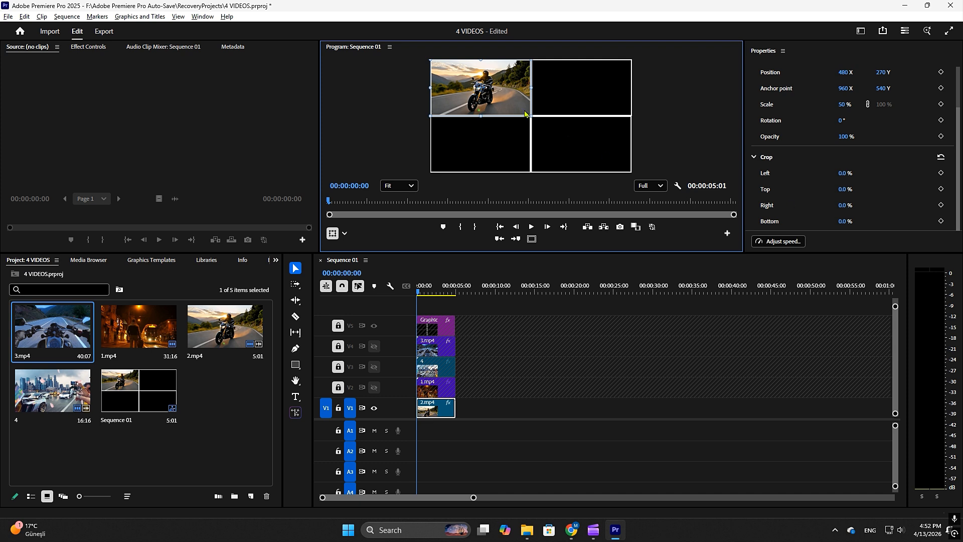
Lock track V1, and unlock and show track V2.
left_click(339, 409)
left_click(338, 387)
left_click(374, 387)
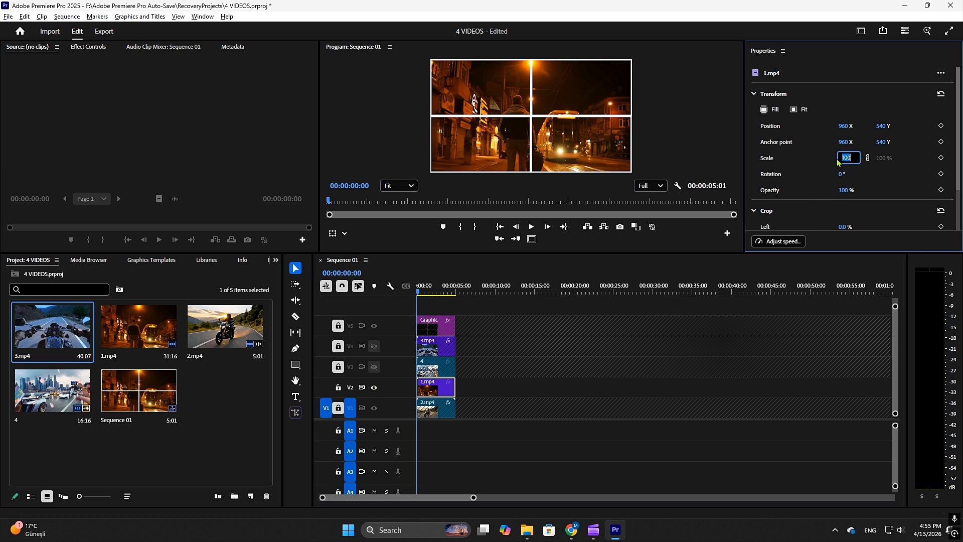
Scale 1.mp4 to 50% and move it into the upper-right quarter, at position 1440, 270.
type("50")
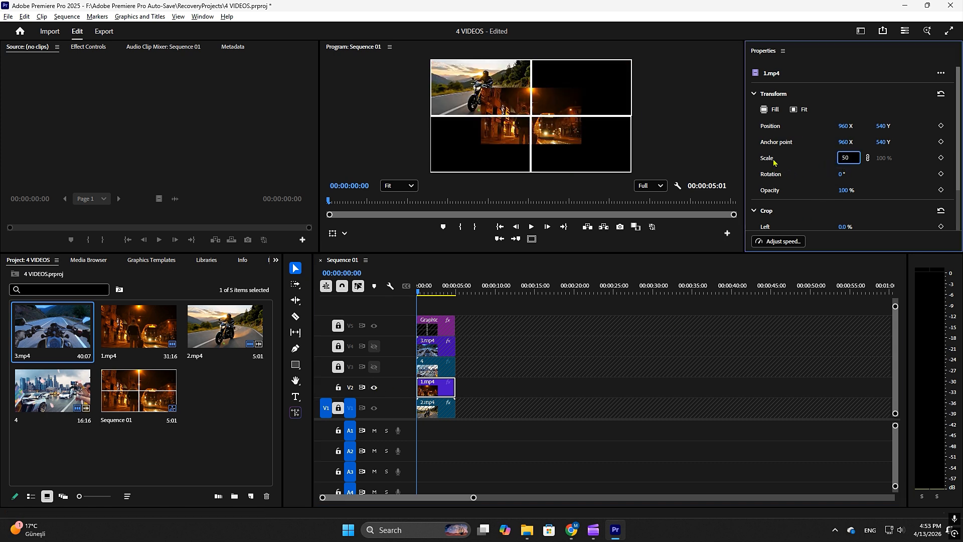
key("Return")
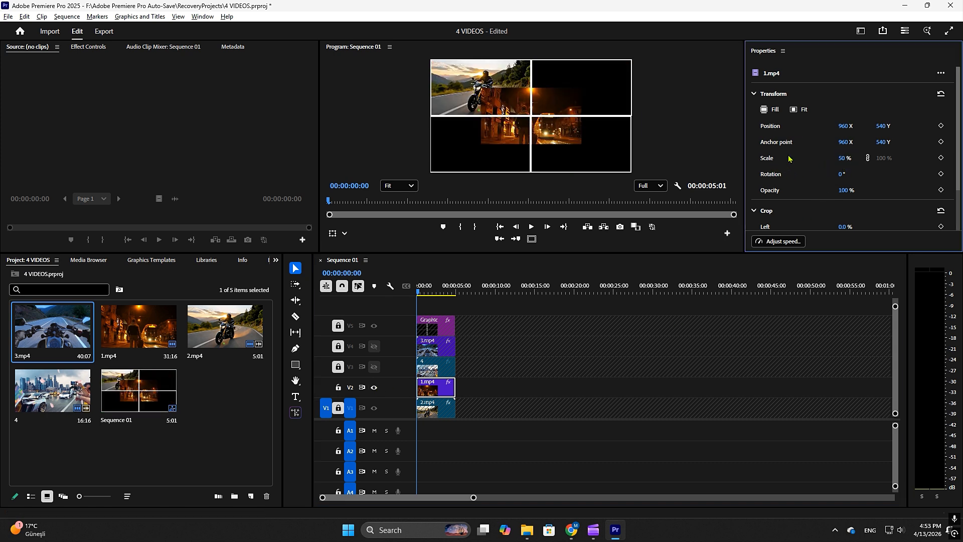
left_click(563, 132)
left_click_drag(564, 131, 626, 110)
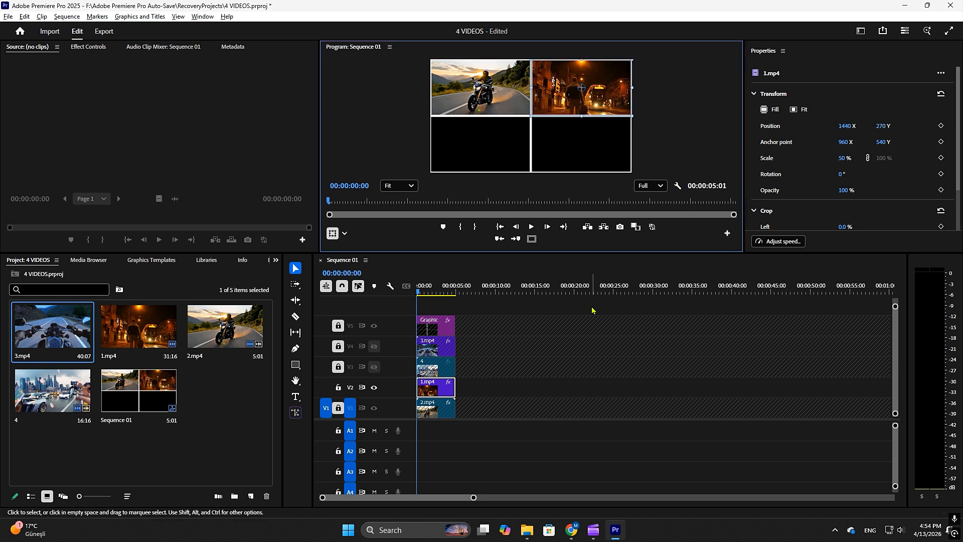
Lock track V2, and unlock and show track V3.
left_click(339, 388)
left_click(338, 367)
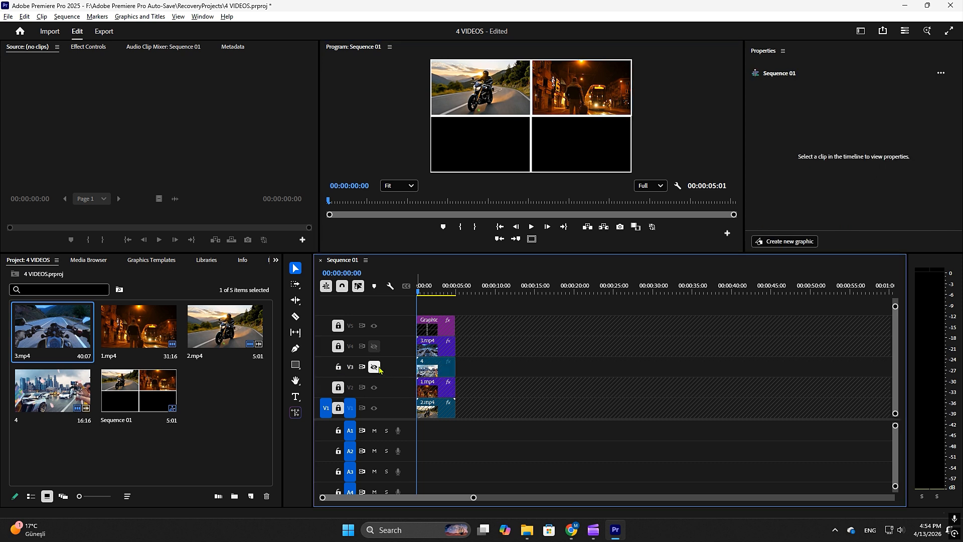
left_click(374, 366)
Scale clip 4 to 50% and move it into the lower-right quarter, at position 1440, 810.
left_click(435, 366)
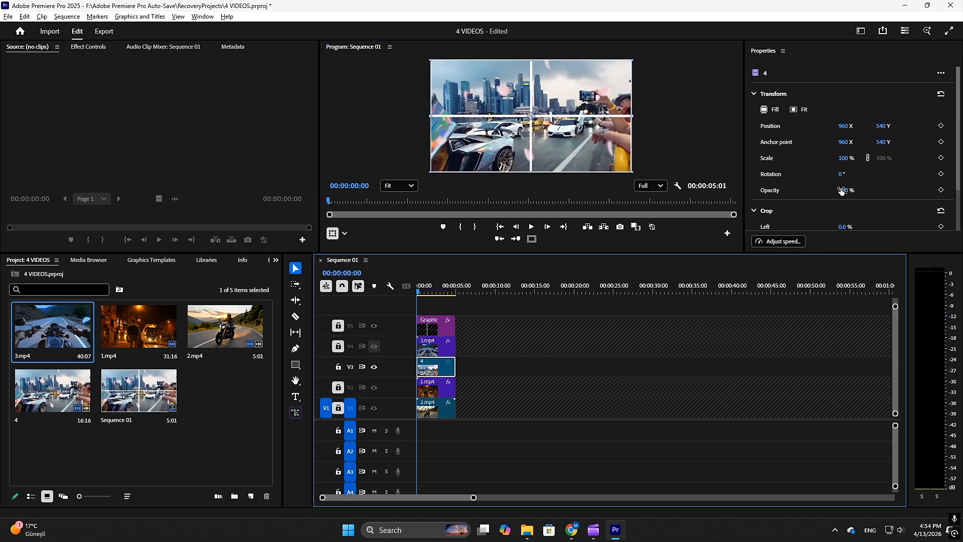
left_click(844, 159)
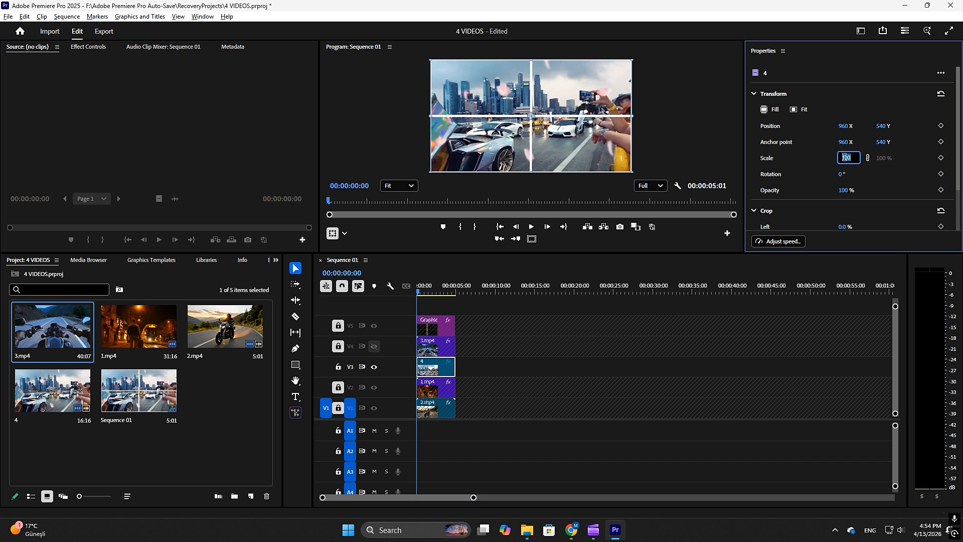
type("50")
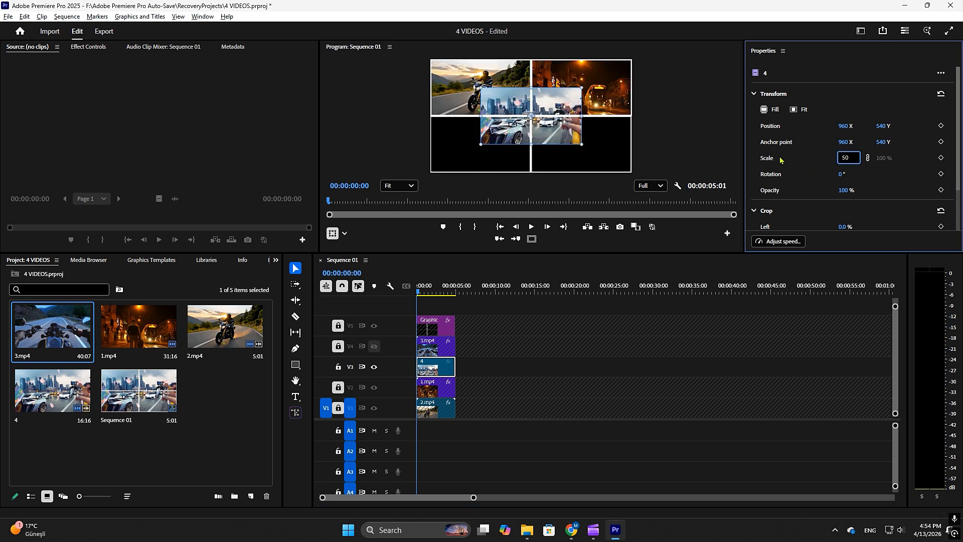
key("Return")
left_click_drag(576, 132, 625, 162)
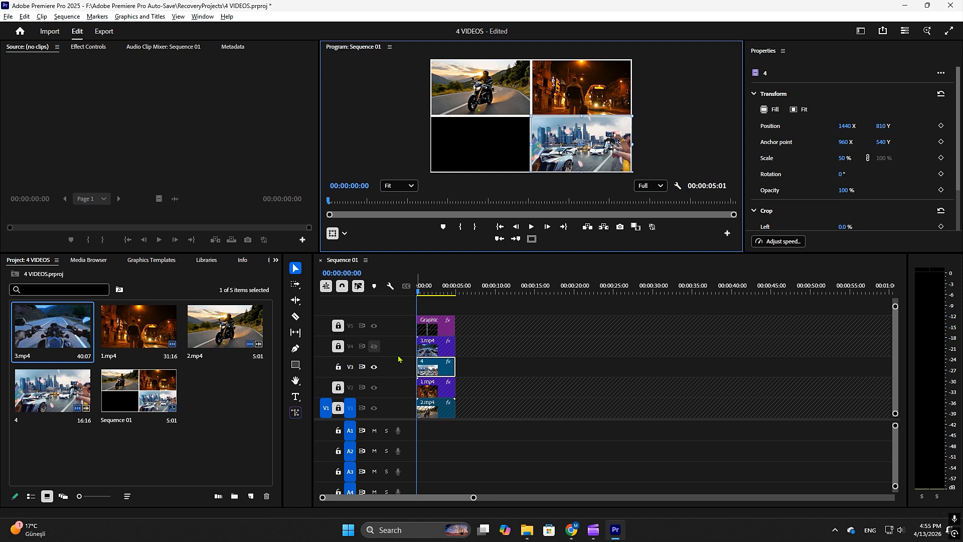
Lock track V3, and unlock and show track V4 with its clip 3.mp4 selected.
left_click(338, 367)
left_click(338, 346)
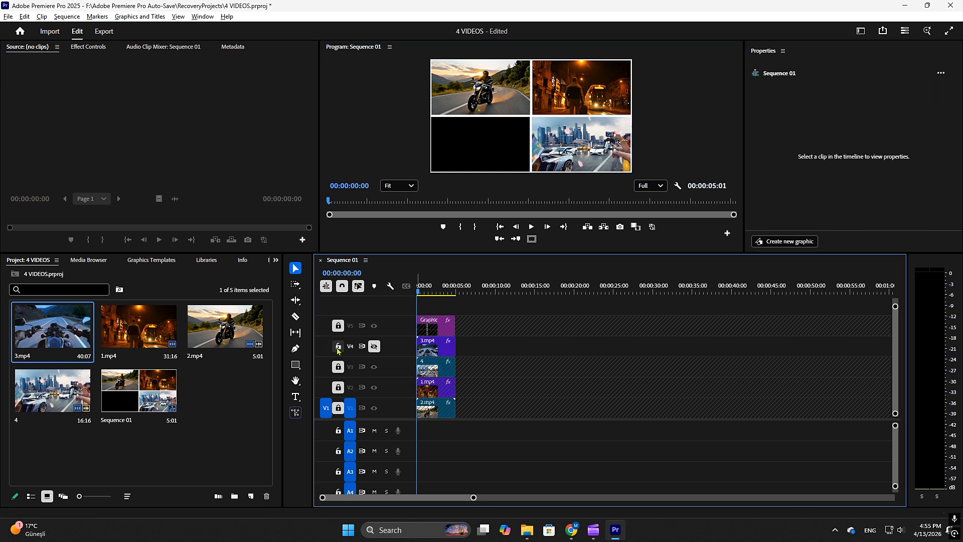
left_click(374, 346)
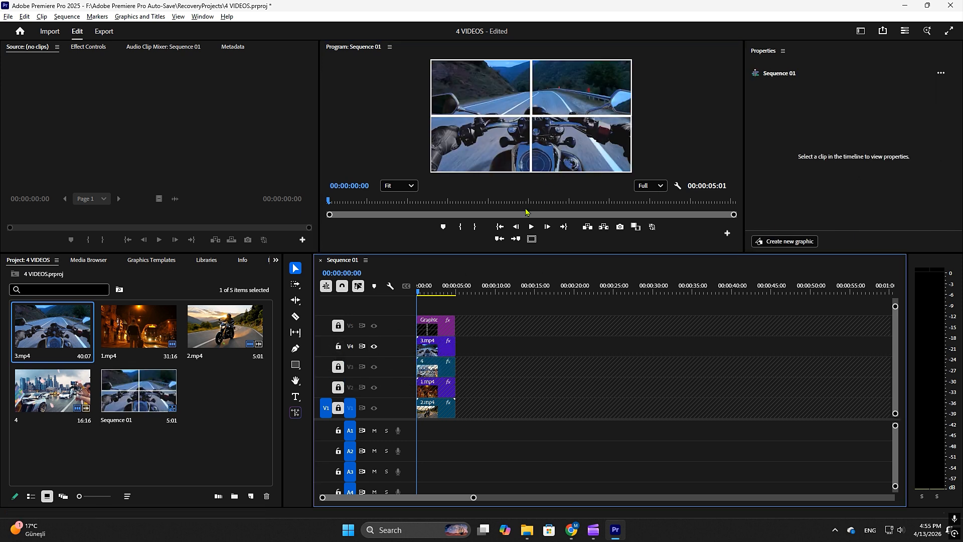
left_click(555, 168)
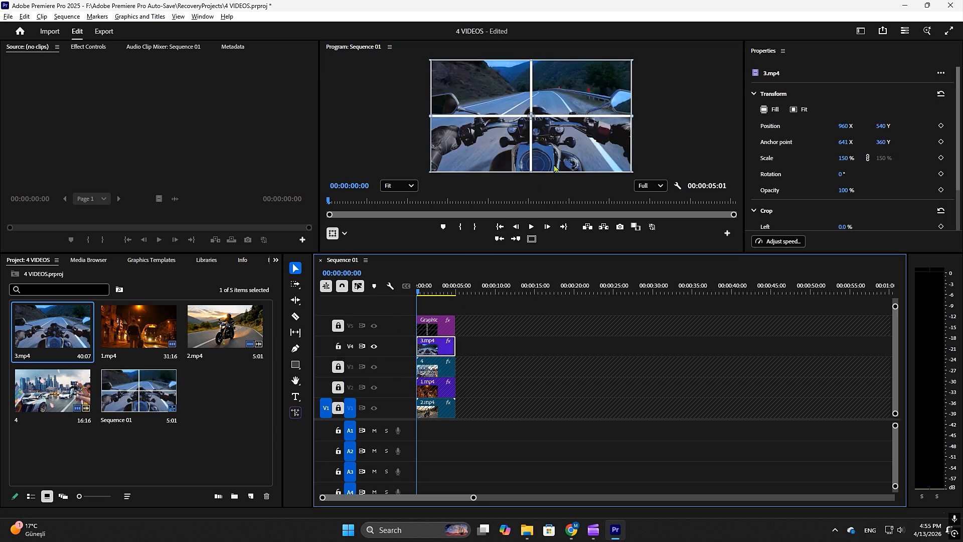
Scale 3.mp4 to 74% and move it into the lower-left quarter, at position 480, 810.
left_click(845, 159)
type("50")
key("Return")
mouse_move(566, 104)
left_mouse_down()
mouse_move(516, 132)
mouse_move(561, 95)
left_mouse_up()
scroll(527, 144, "up", 2)
scroll(525, 143, "up", 1)
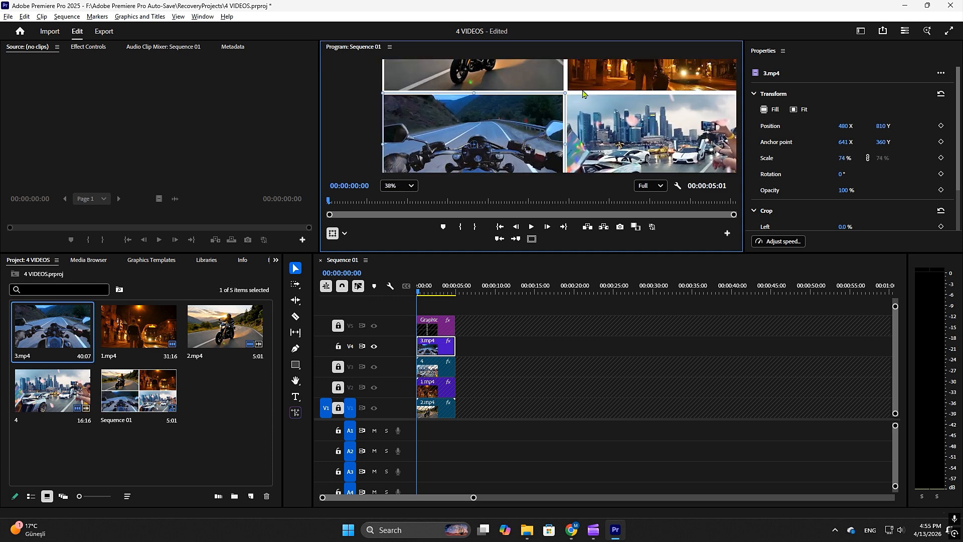
Enlarge the Program monitor and the video track area, and set the preview zoom to Fit.
scroll(572, 136, "down", 2)
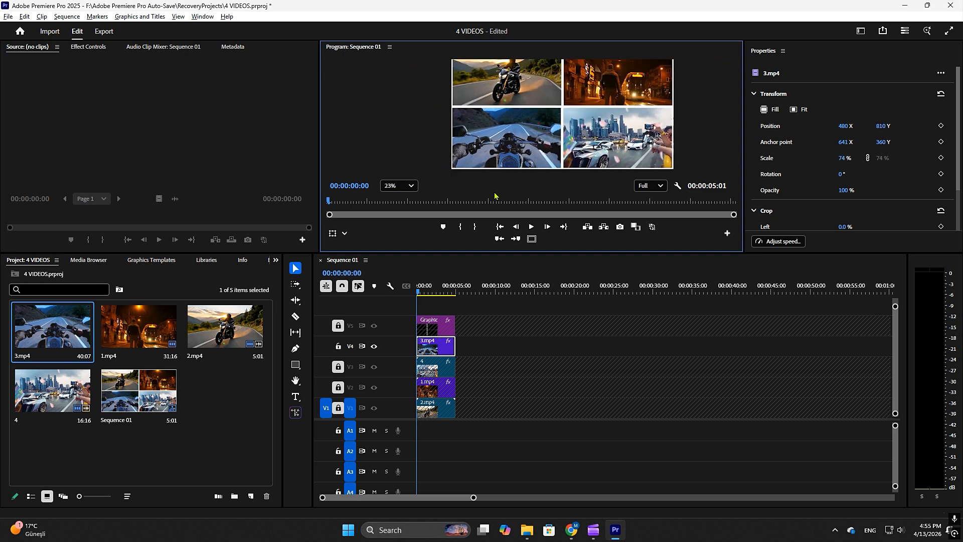
left_click_drag(480, 259, 467, 297)
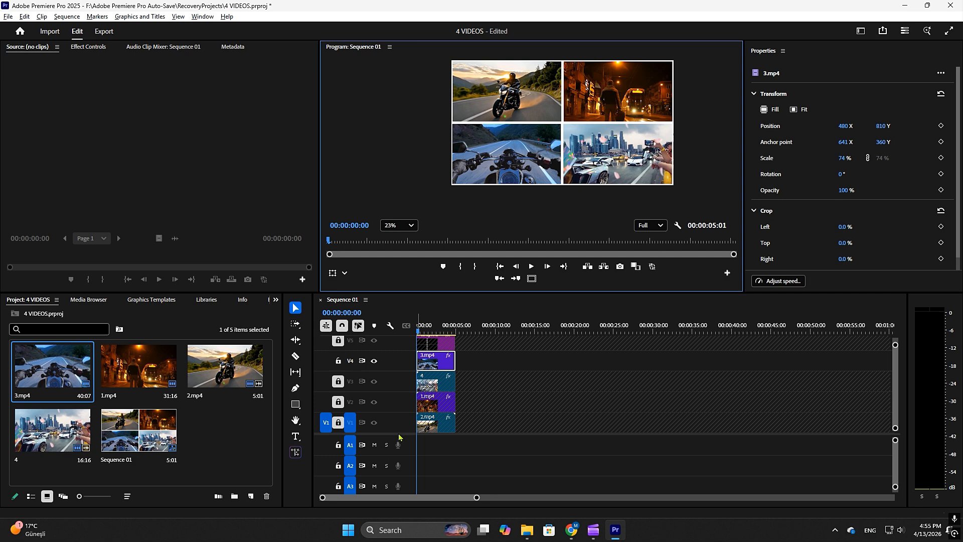
left_click_drag(400, 434, 402, 451)
scroll(489, 153, "down", 1)
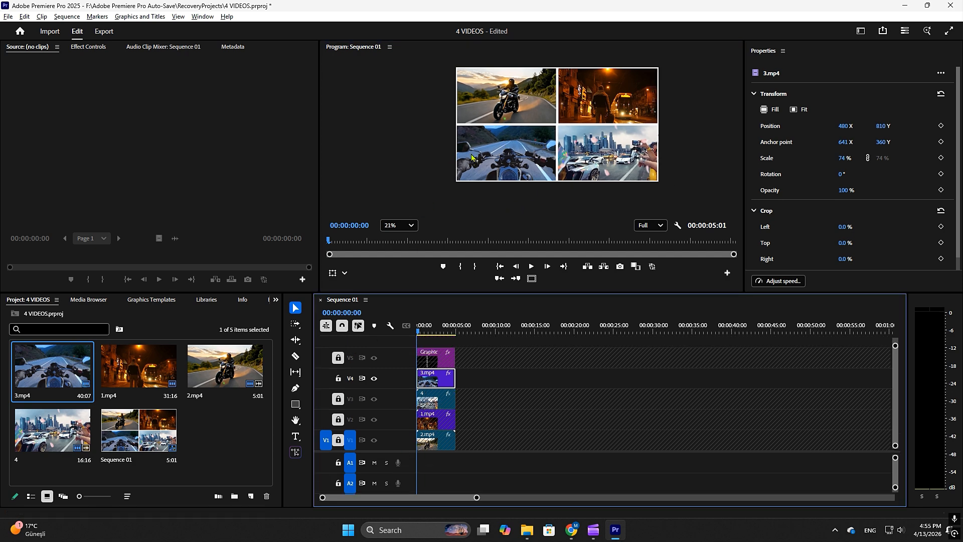
left_click_drag(494, 146, 457, 158)
left_click(411, 228)
left_click(404, 244)
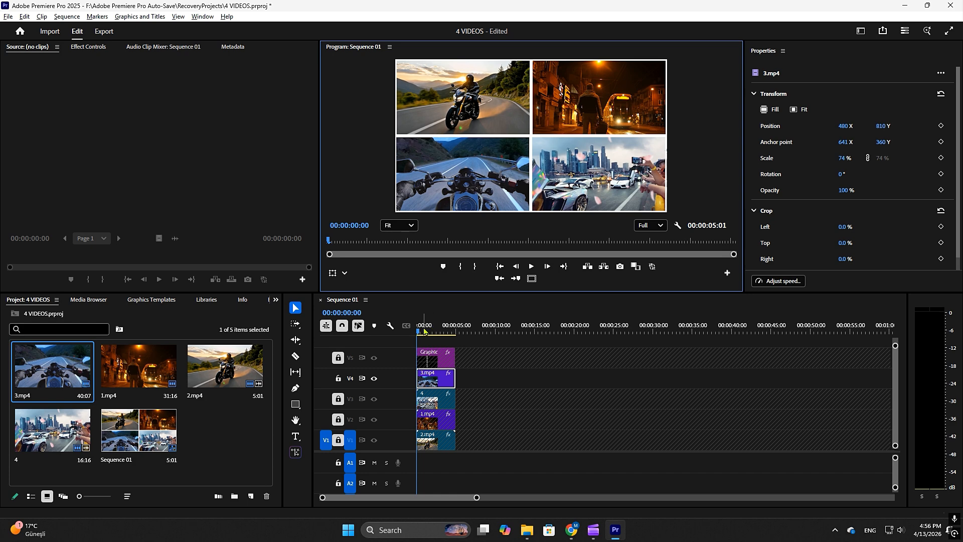
Scrub through the first part of the sequence and return the playhead to the start.
left_click_drag(428, 325, 434, 333)
key("Home")
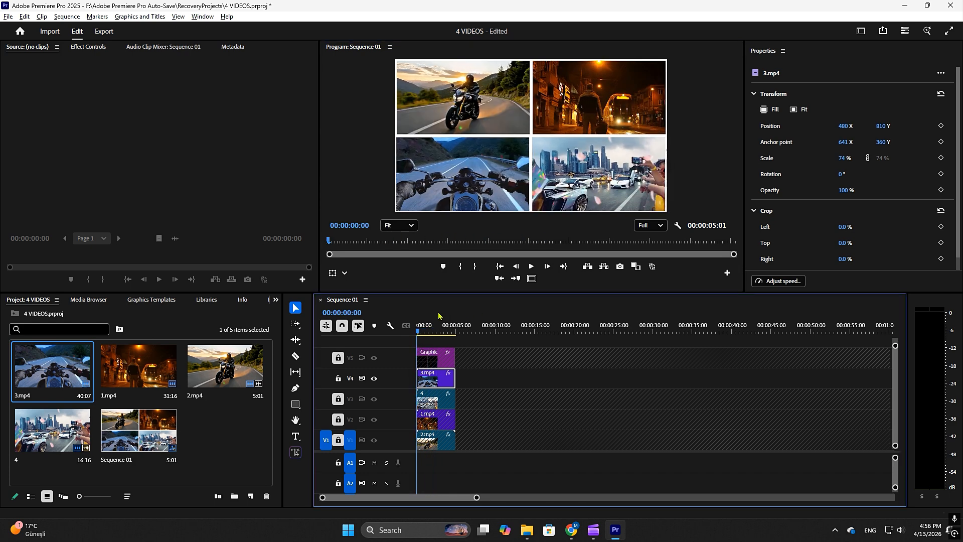
Unlock track V5 and change the stroke colour of the upper-right frame to orange-yellow.
left_click(660, 64)
left_click(337, 357)
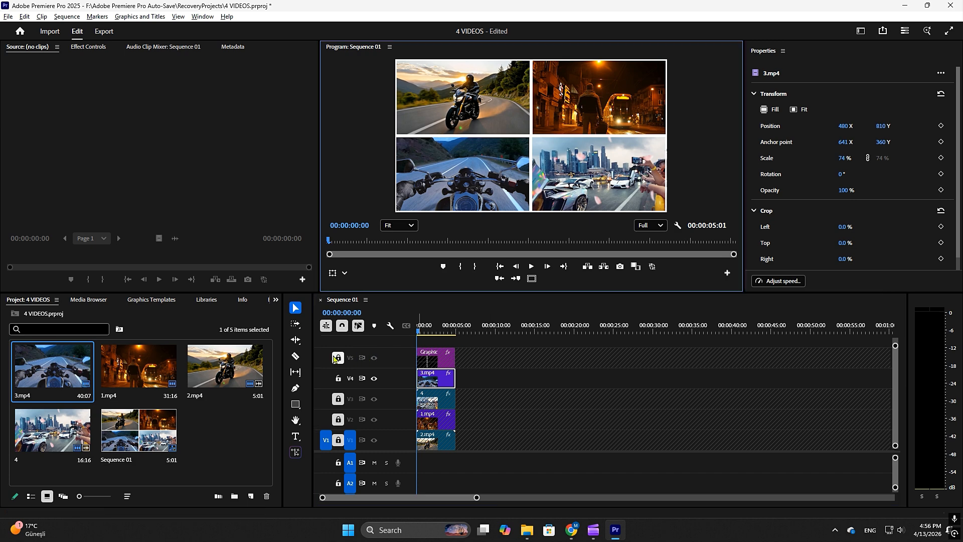
left_click(668, 92)
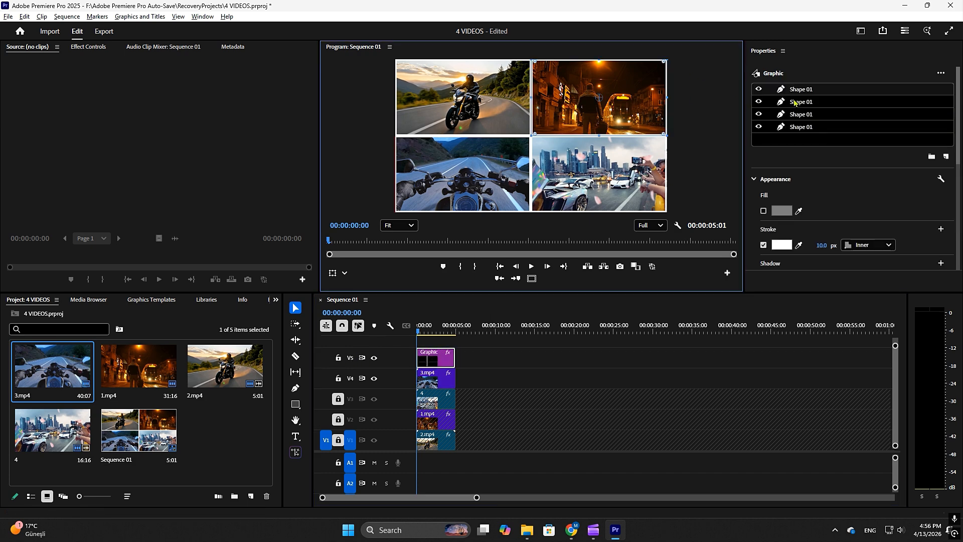
left_click(775, 245)
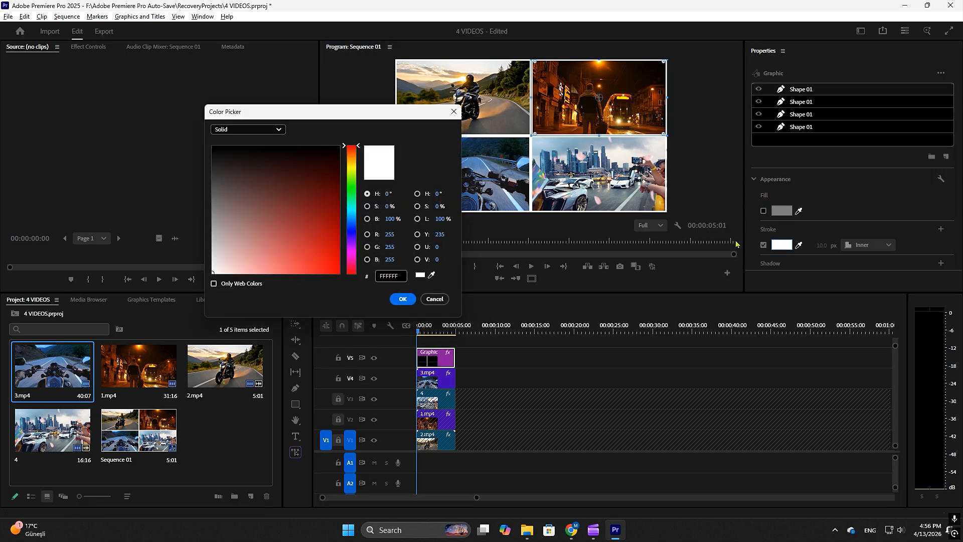
left_click(351, 164)
left_click_drag(352, 165, 352, 167)
left_click(403, 299)
left_click(690, 123)
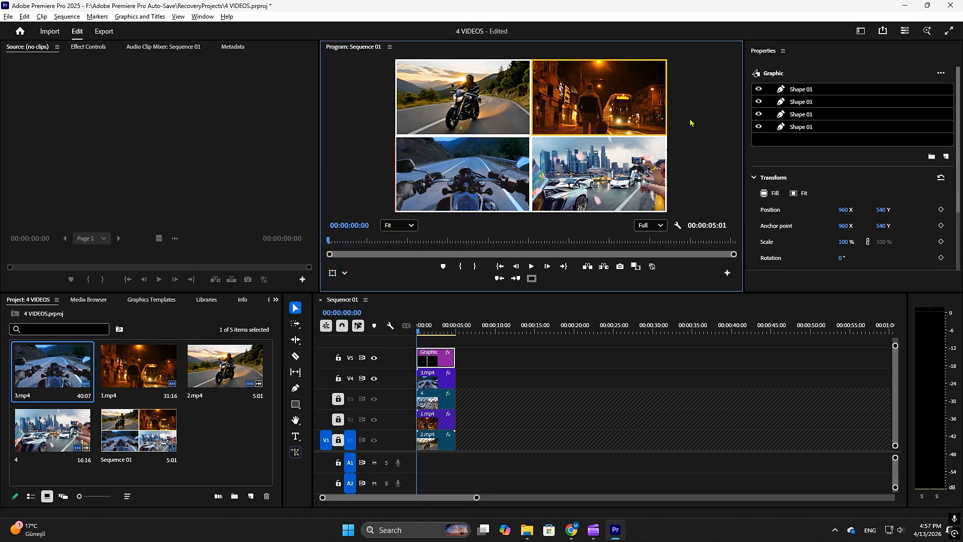
Maximize the Program monitor and play the sequence from the start to review the split-screen.
mouse_move(454, 358)
left_mouse_down()
mouse_move(438, 358)
mouse_move(438, 331)
mouse_move(426, 331)
mouse_move(447, 332)
mouse_move(416, 331)
mouse_move(458, 355)
left_mouse_up()
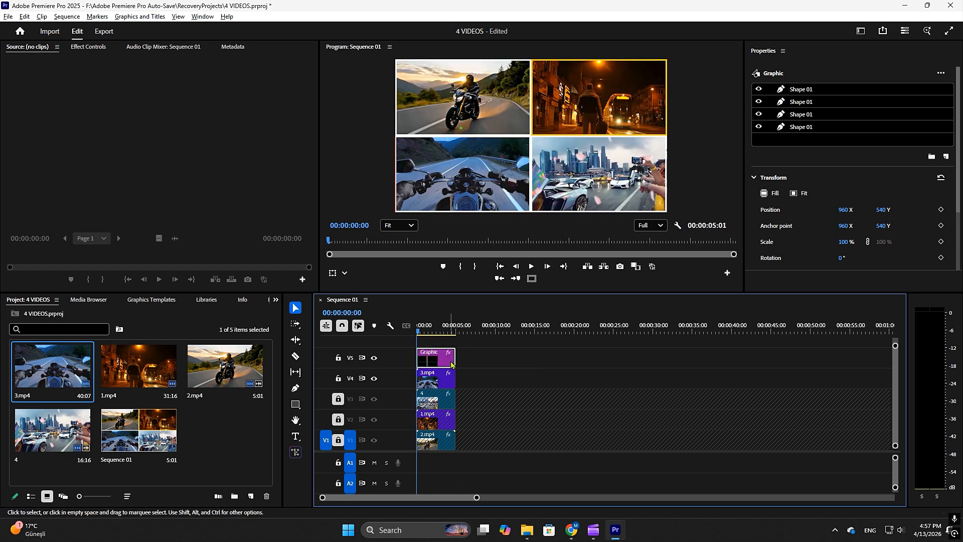
left_click(557, 176)
key("grave")
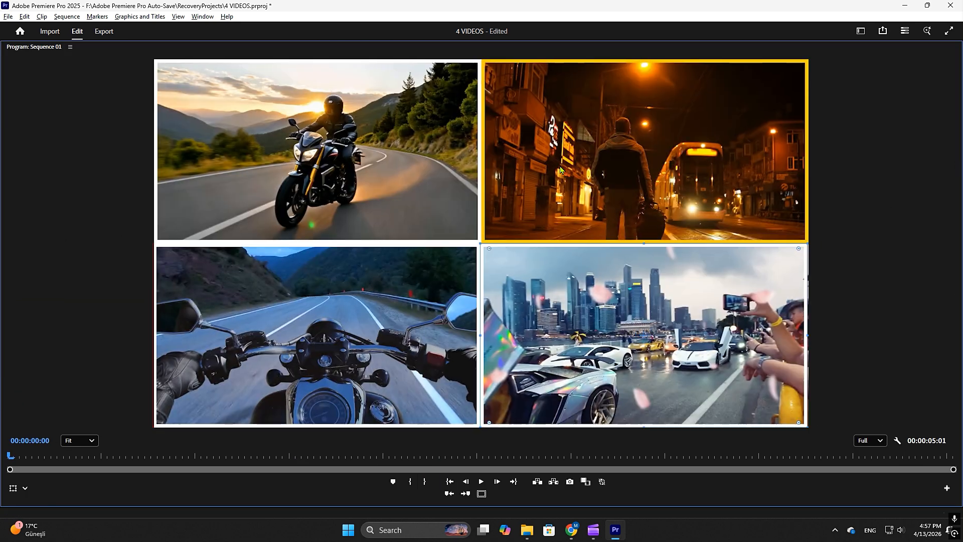
left_click(480, 483)
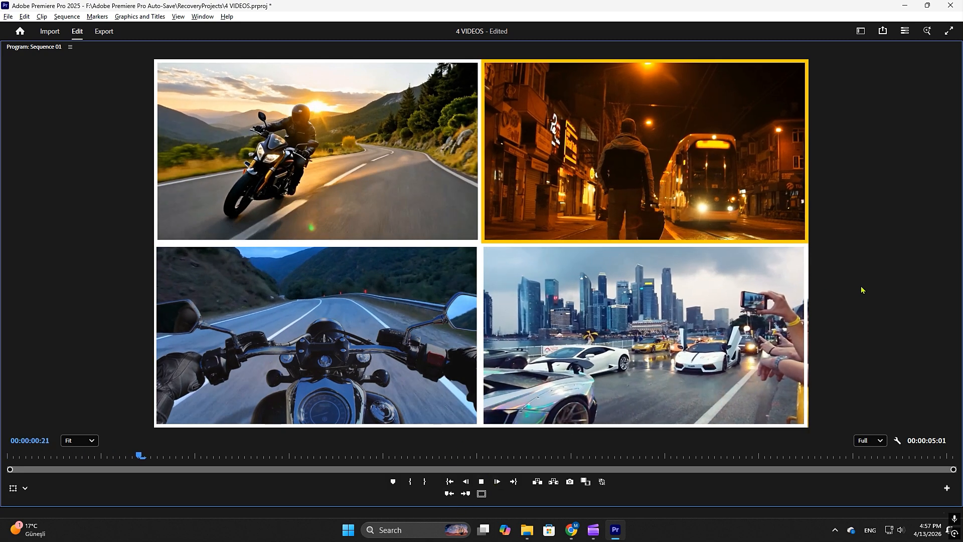